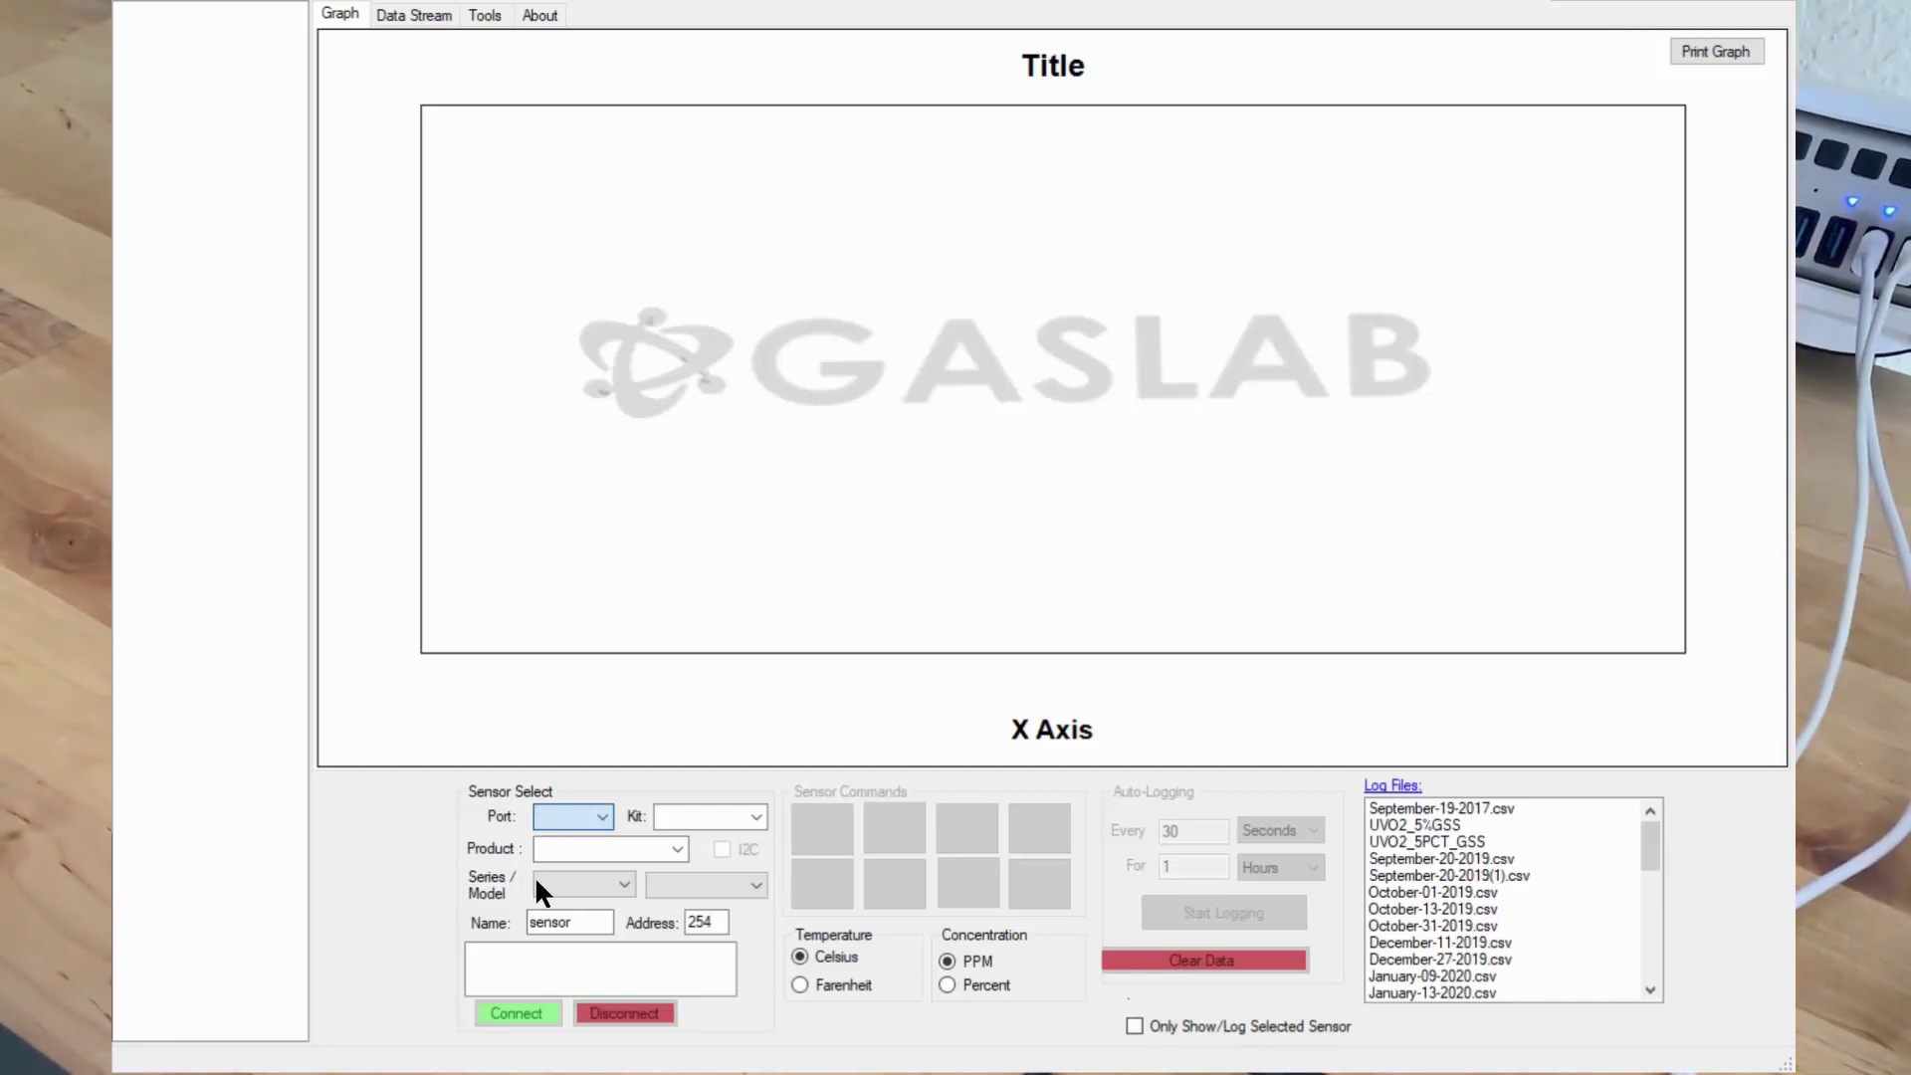
- Connect the sensor on COM4 with its series chosen and take CO2 readings (970, 930 ppm)
{"action": "left_click", "coordinate": [609, 886]}
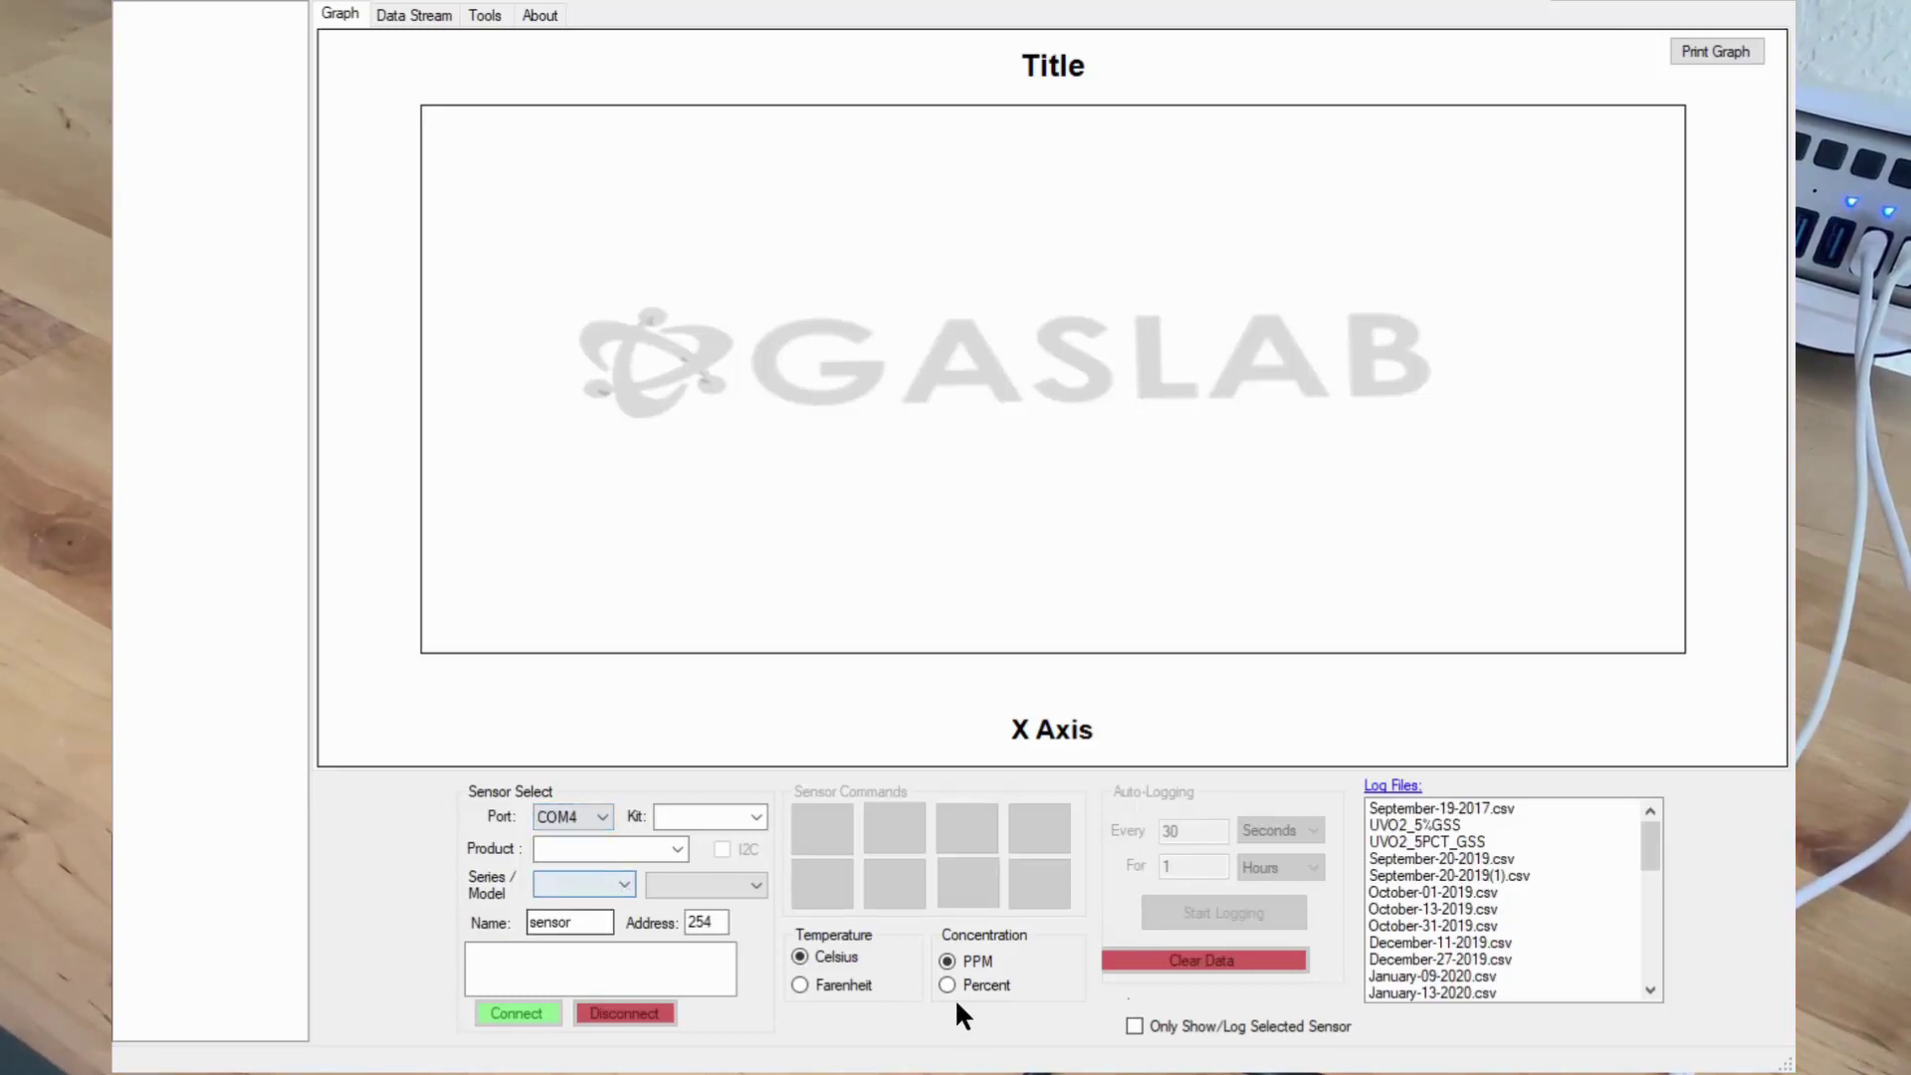
{"action": "left_click", "coordinate": [625, 886]}
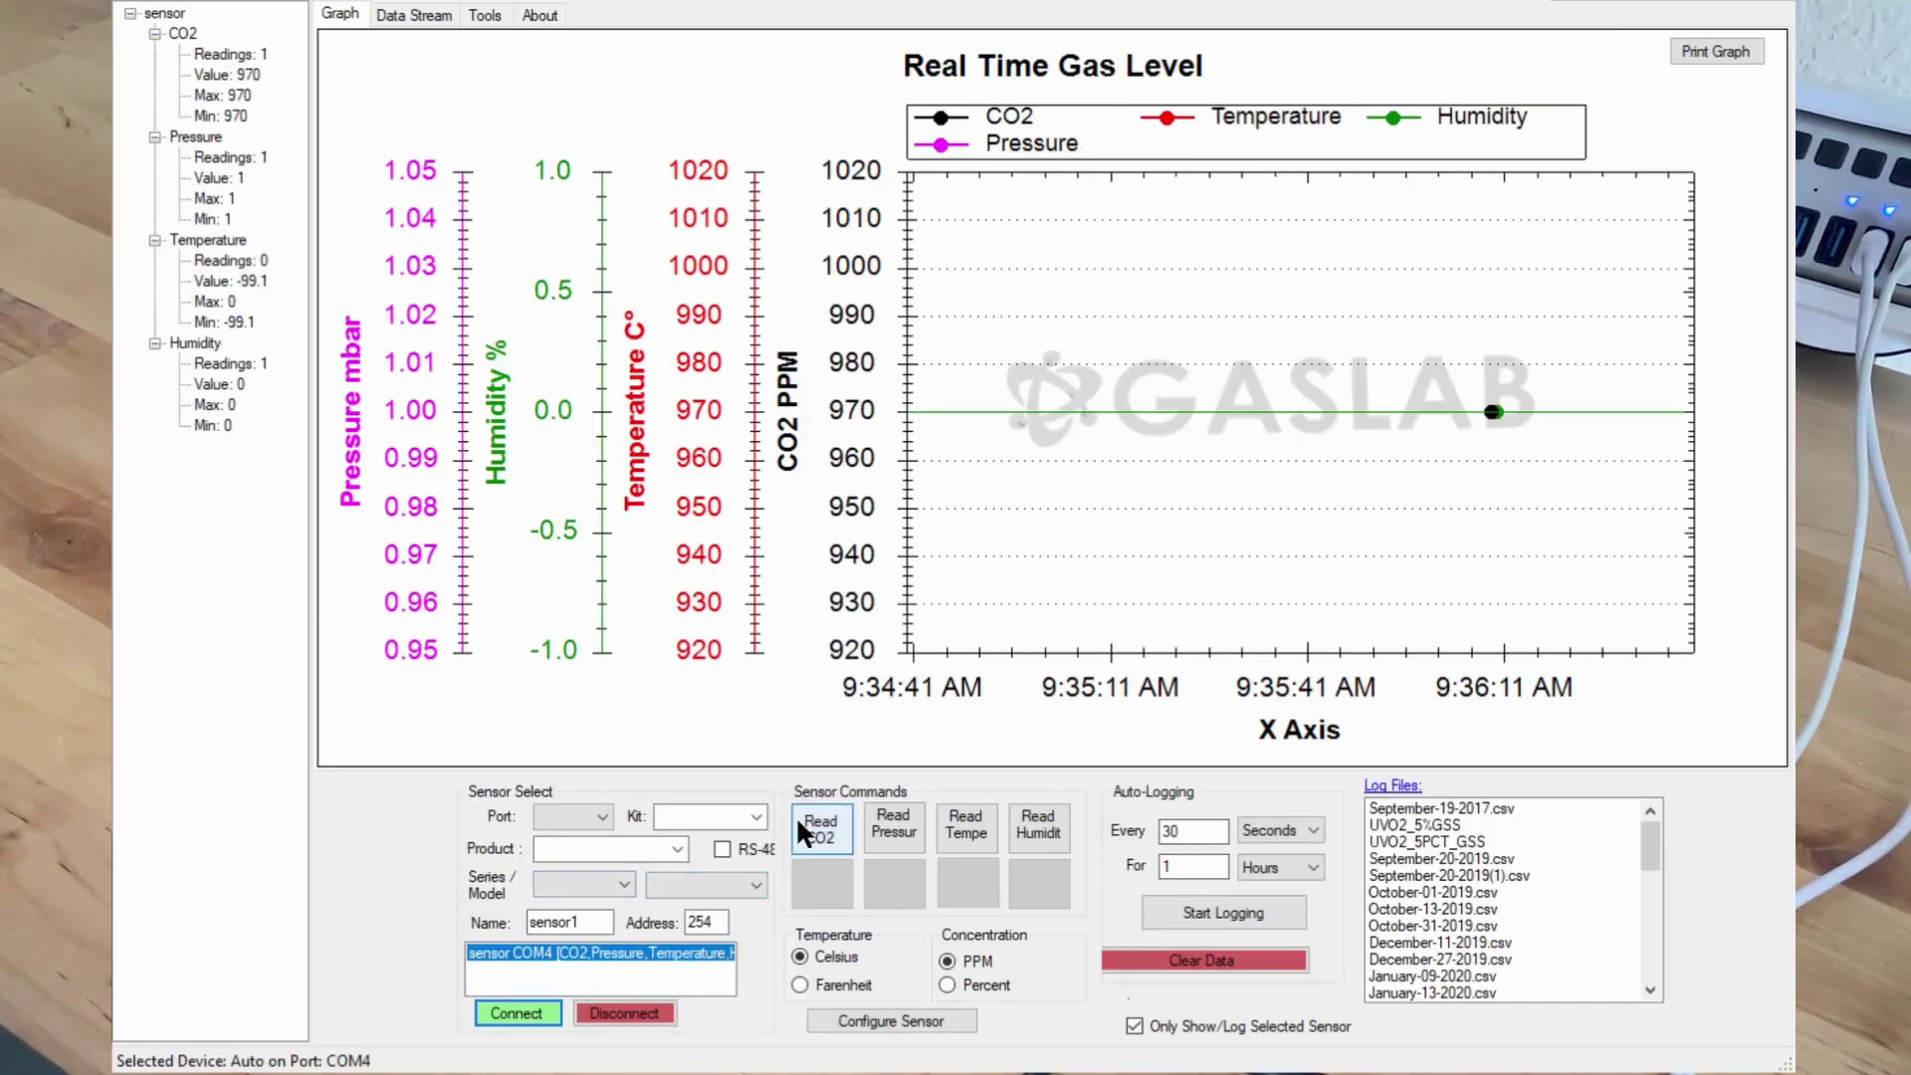
{"action": "left_click", "coordinate": [818, 829]}
- Take a pressure reading, check the Data Stream log, and open the sensor configuration window
{"action": "left_click", "coordinate": [899, 828]}
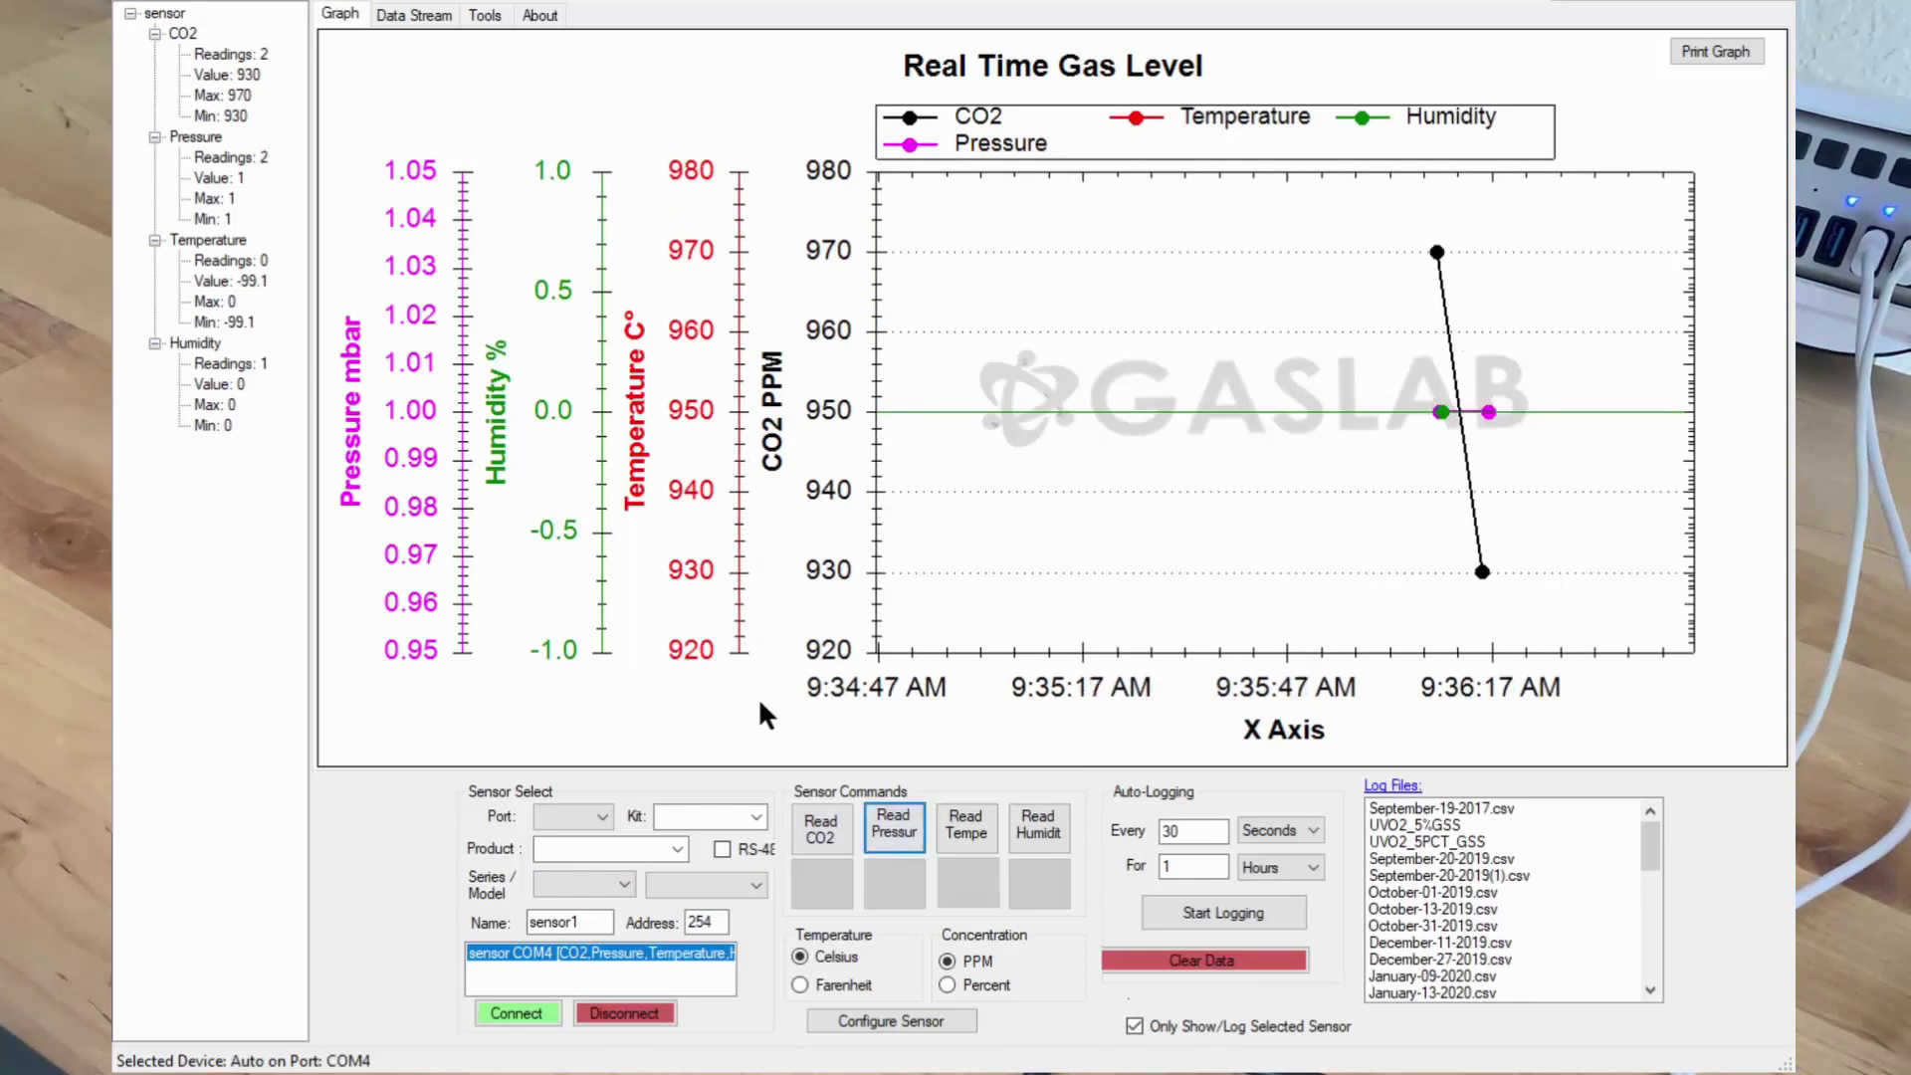
{"action": "left_click", "coordinate": [405, 27]}
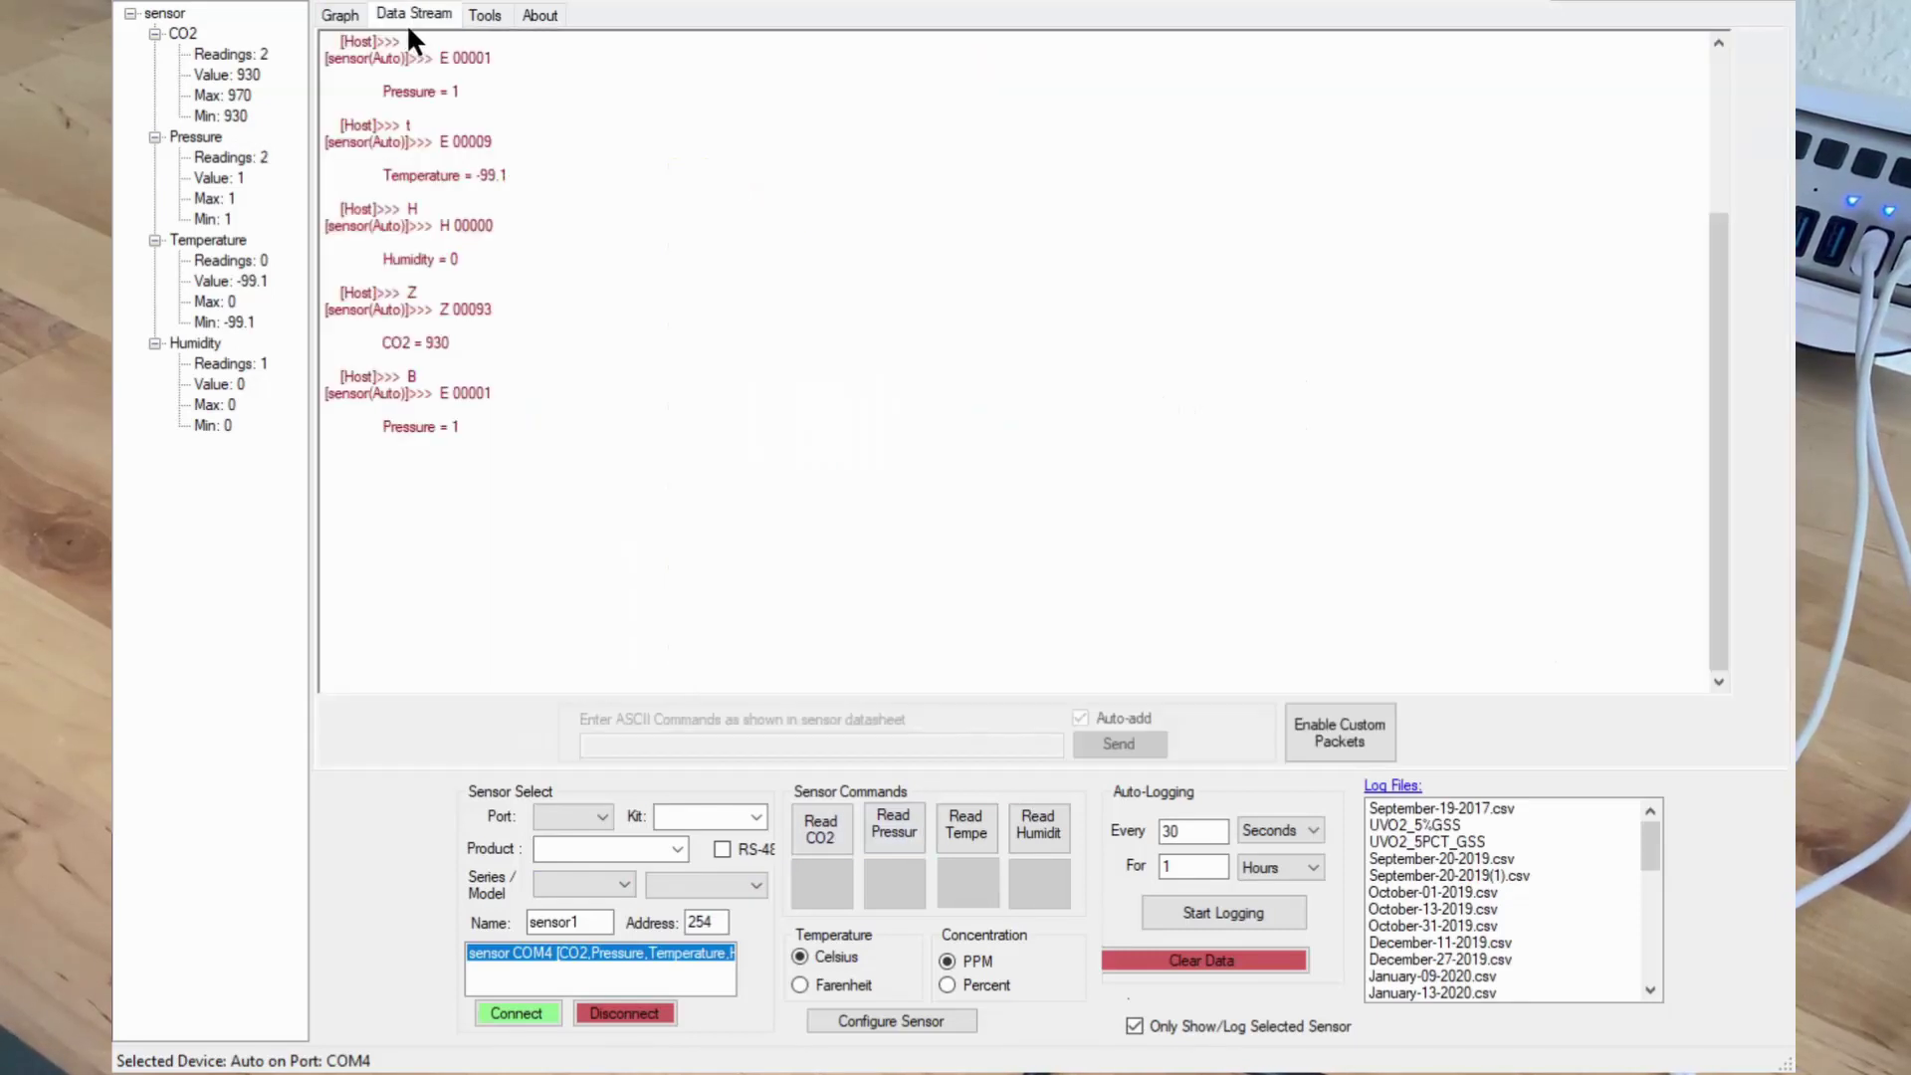
{"action": "scroll", "coordinate": [644, 259], "scroll_direction": "up", "scroll_amount": 1}
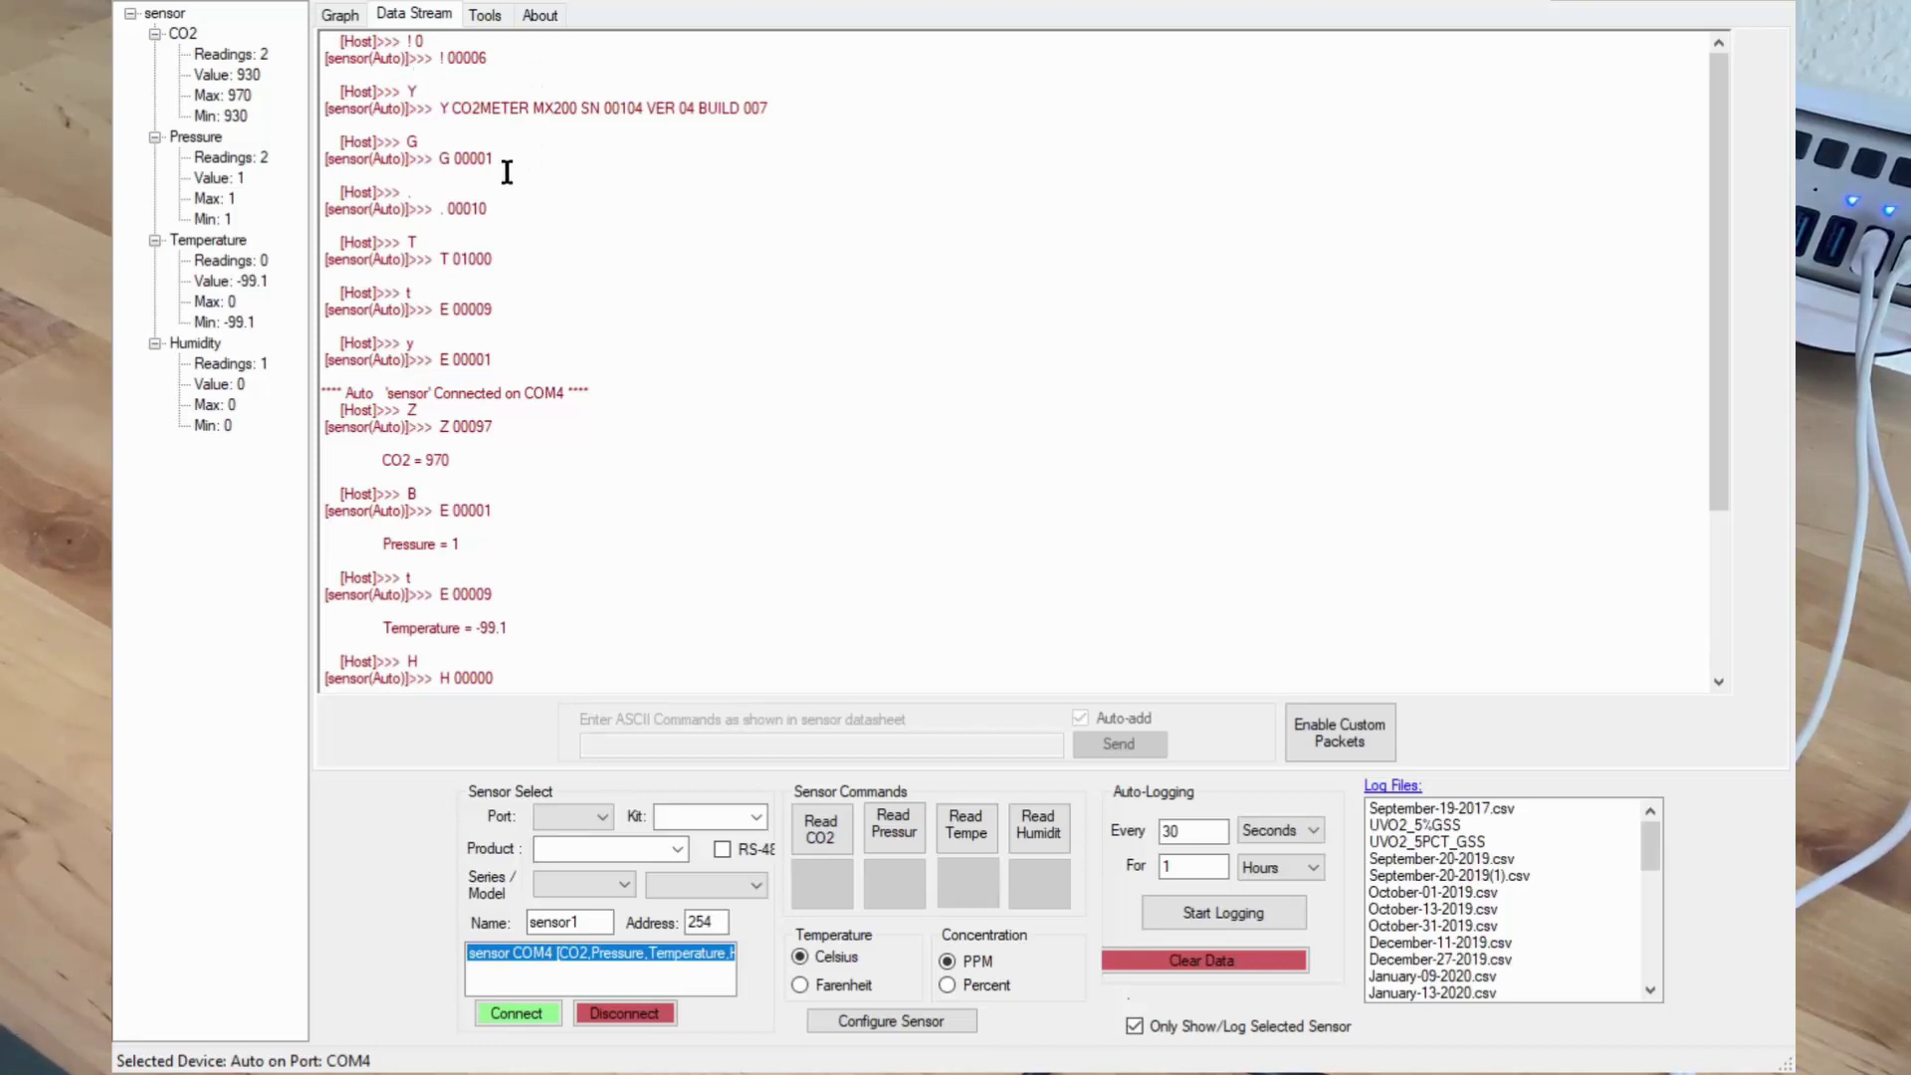
{"action": "left_click", "coordinate": [850, 1019]}
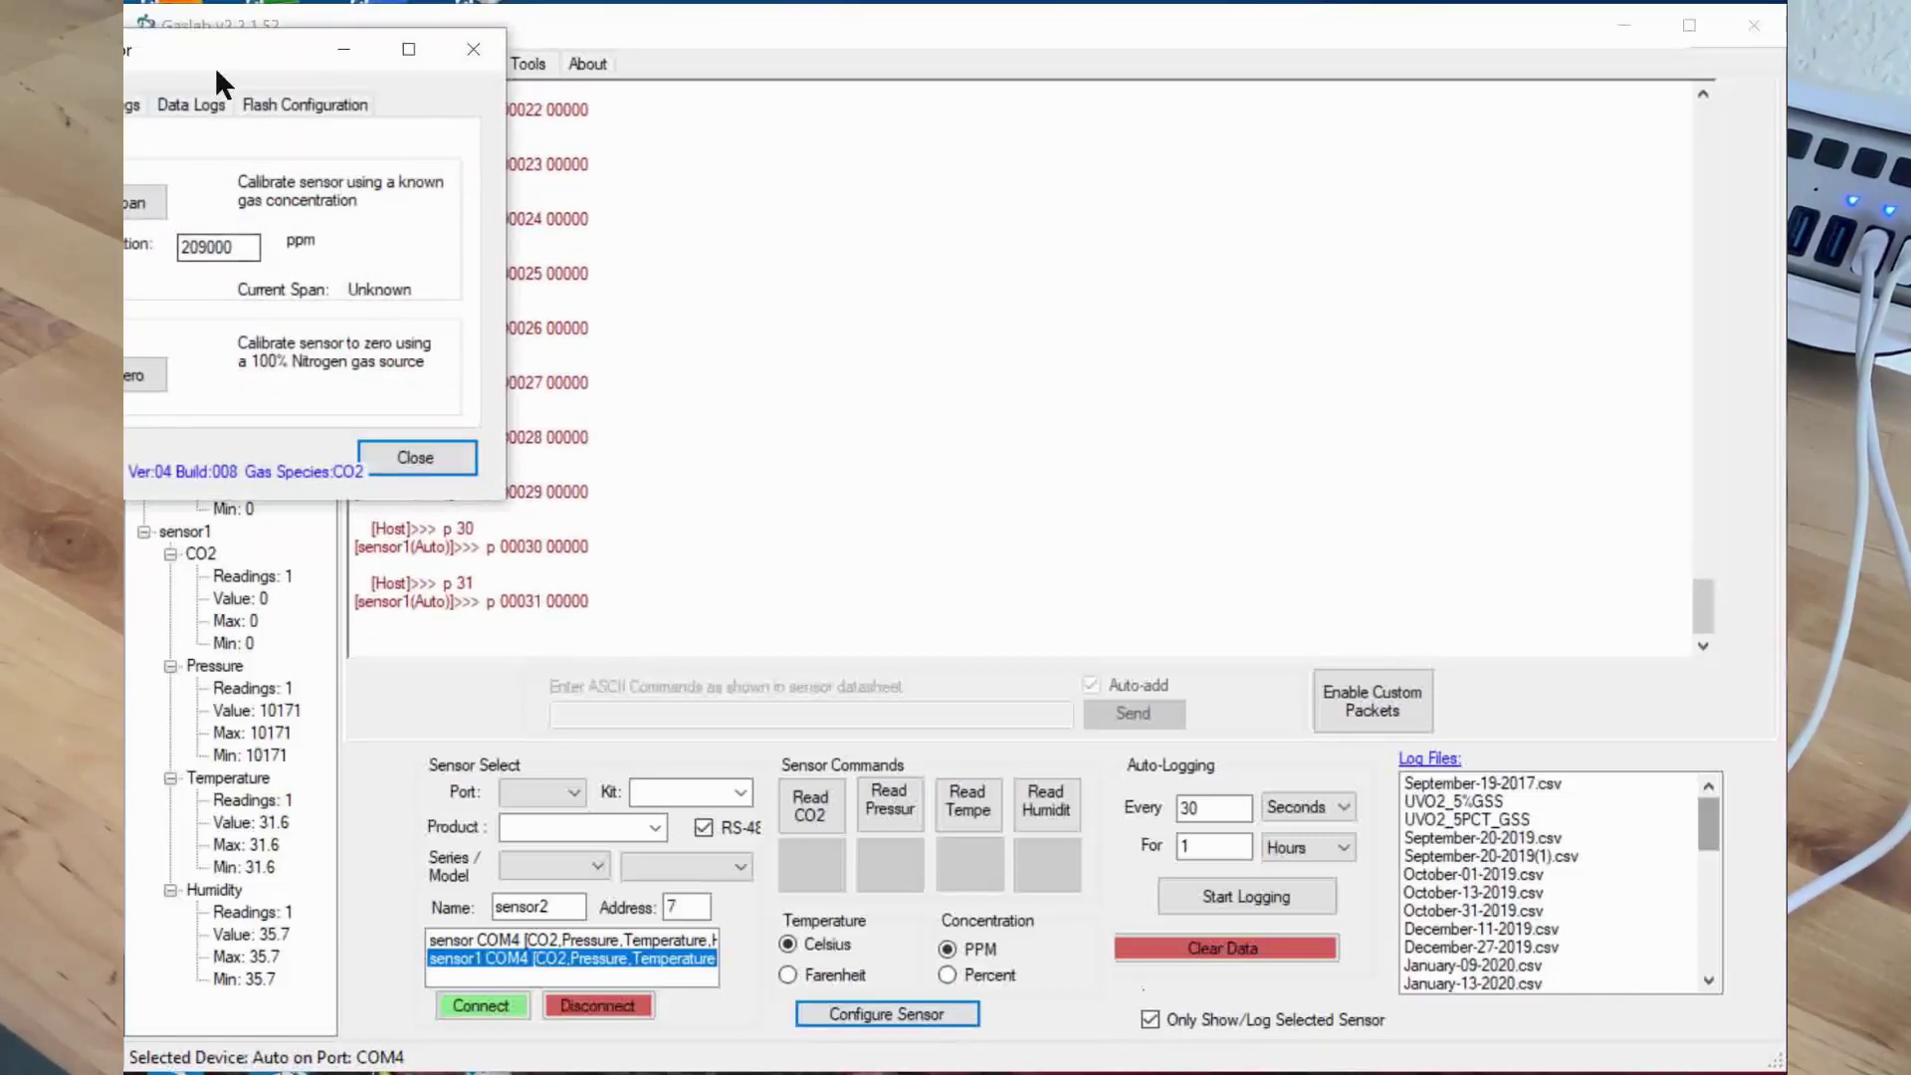
- Check the RS485 address of 6 on the Settings tab, then close the Calibrate Sensor window
{"action": "left_click_drag", "start_coordinate": [211, 46], "coordinate": [1262, 199]}
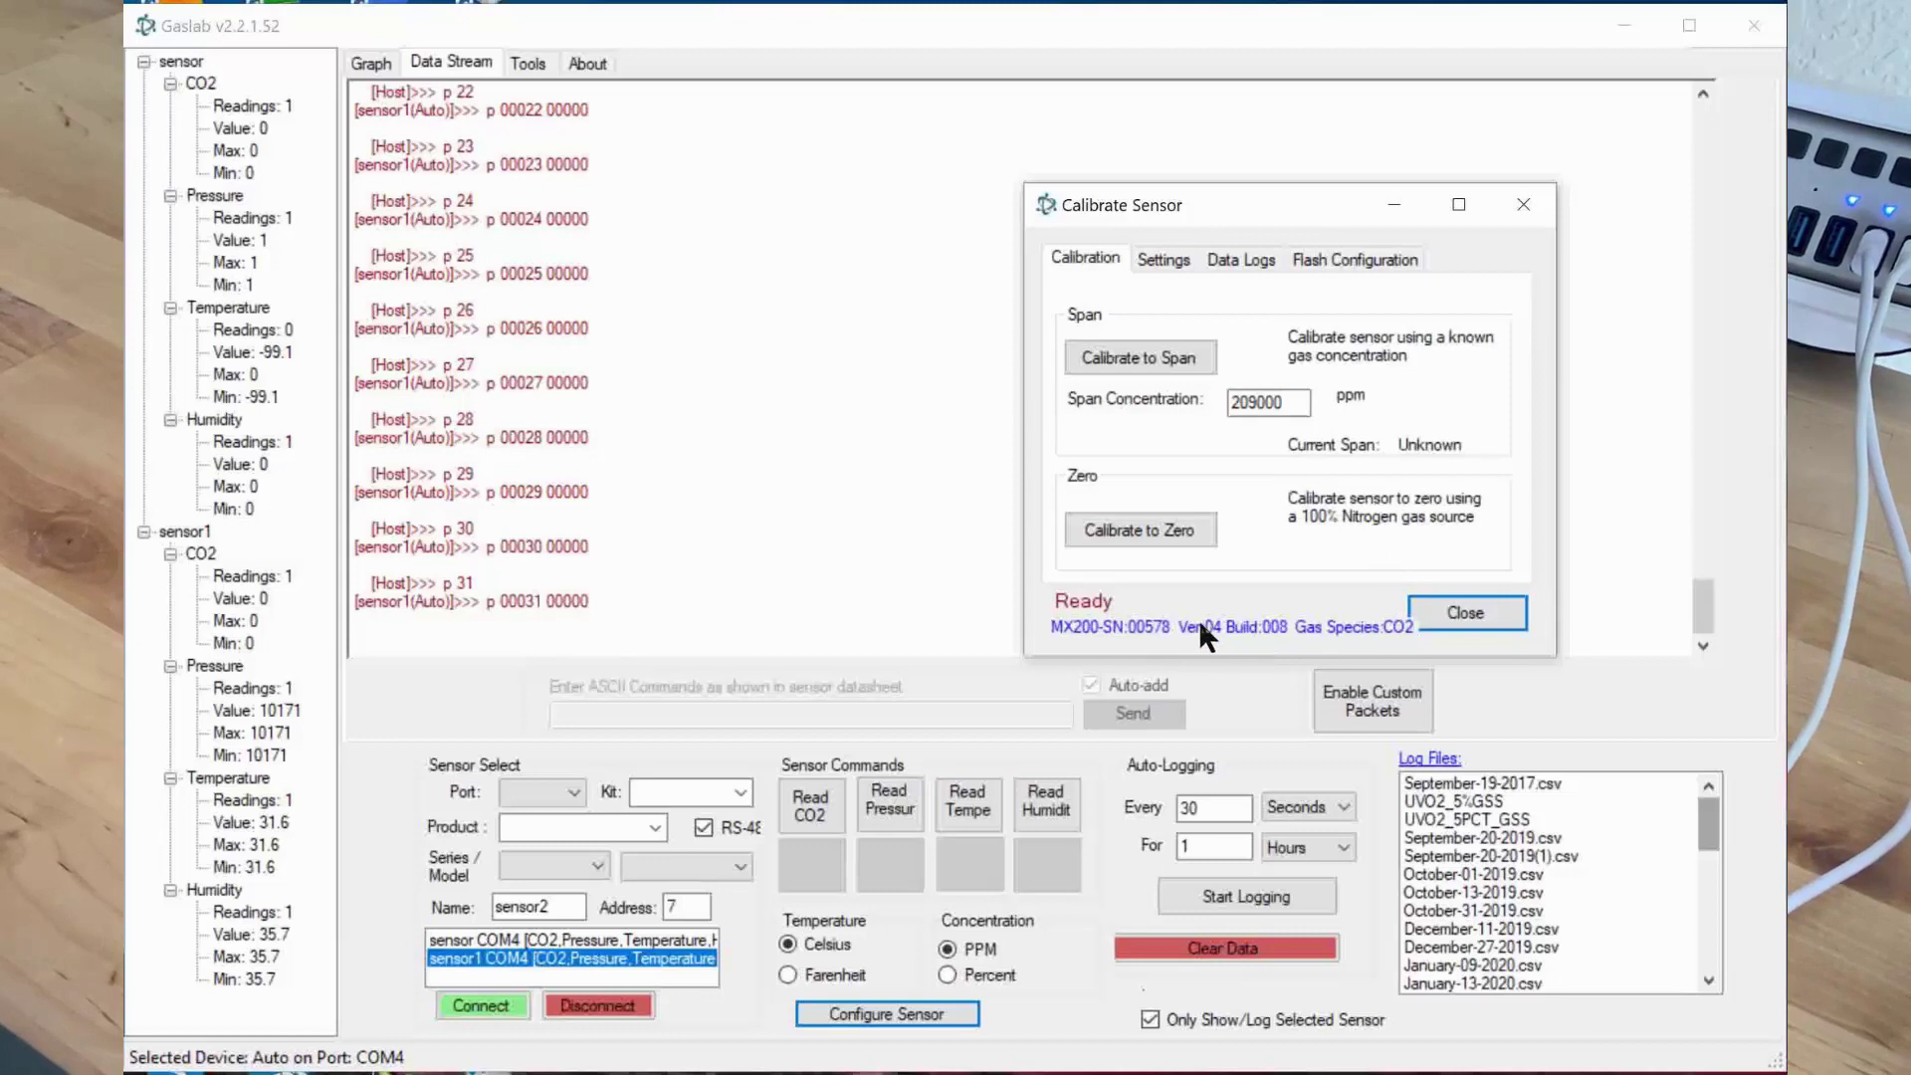
{"action": "left_click", "coordinate": [1172, 259]}
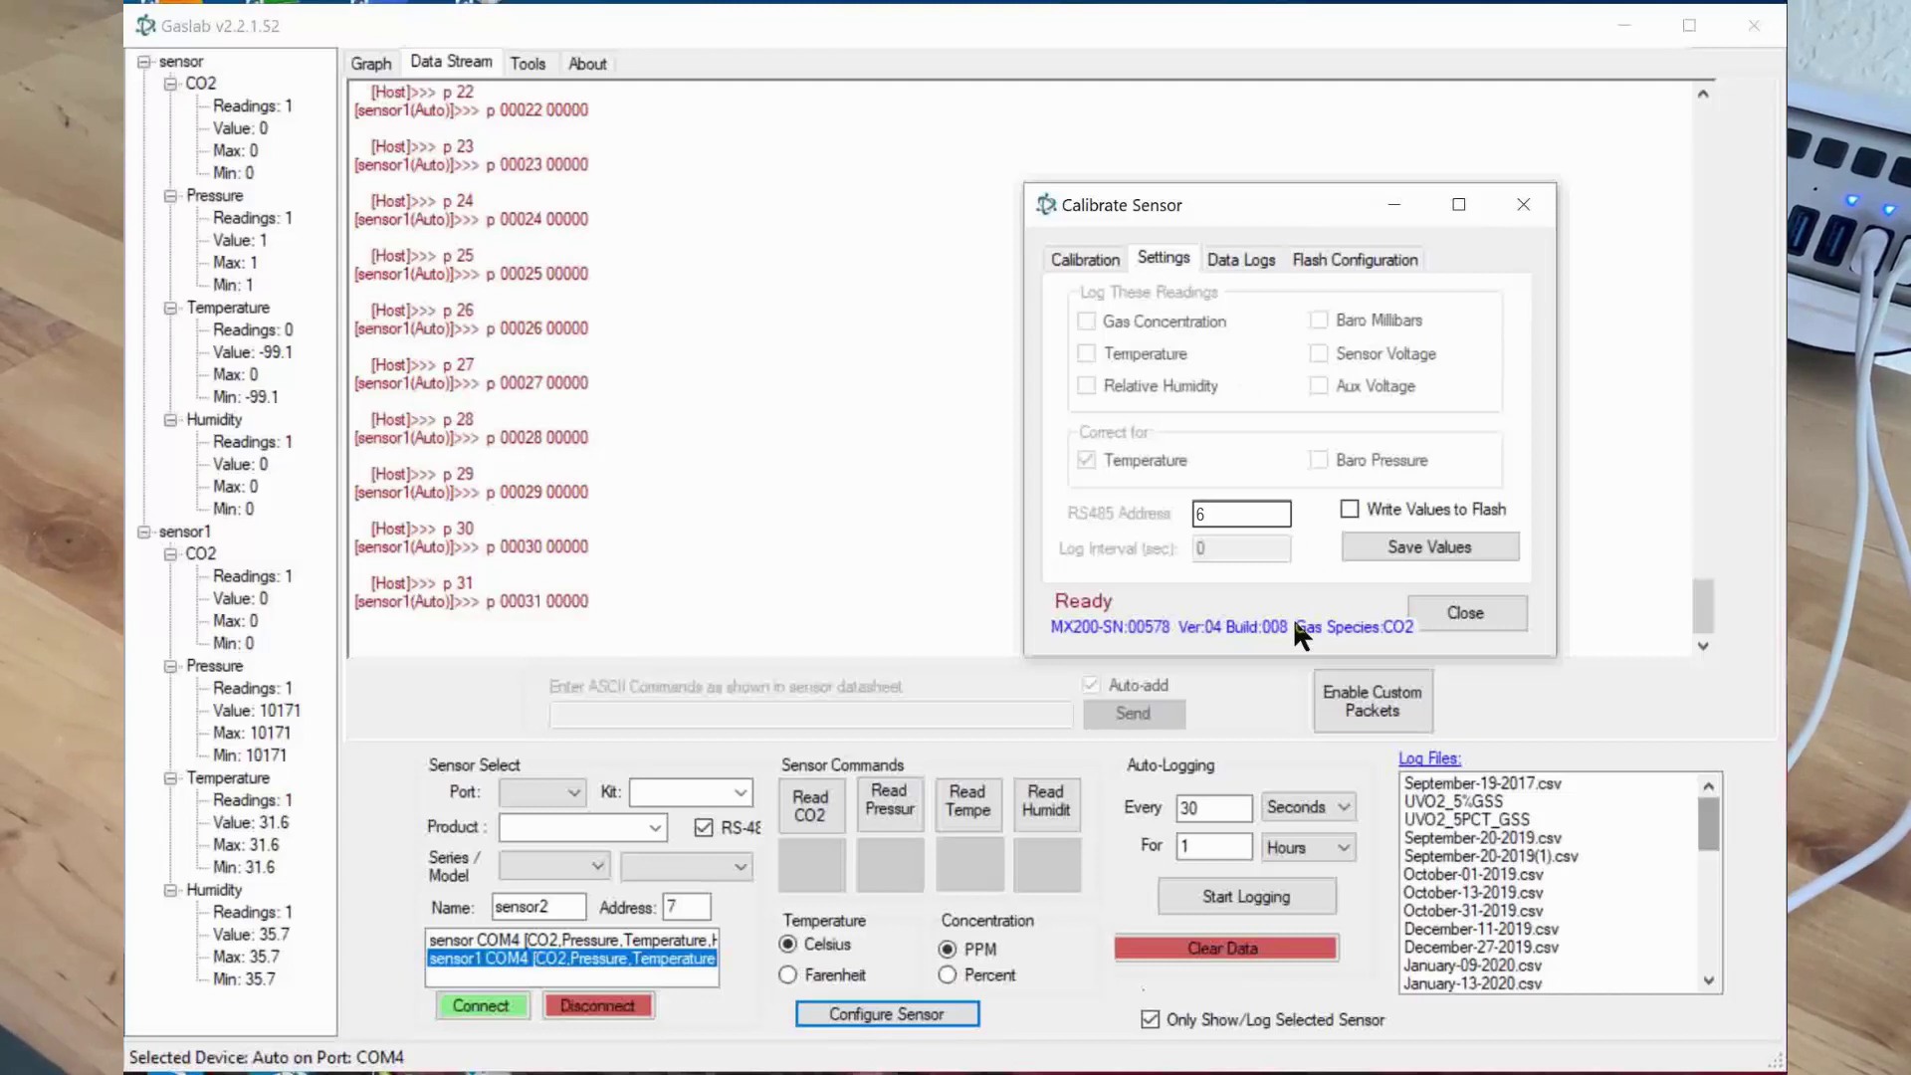
{"action": "left_click", "coordinate": [1470, 609]}
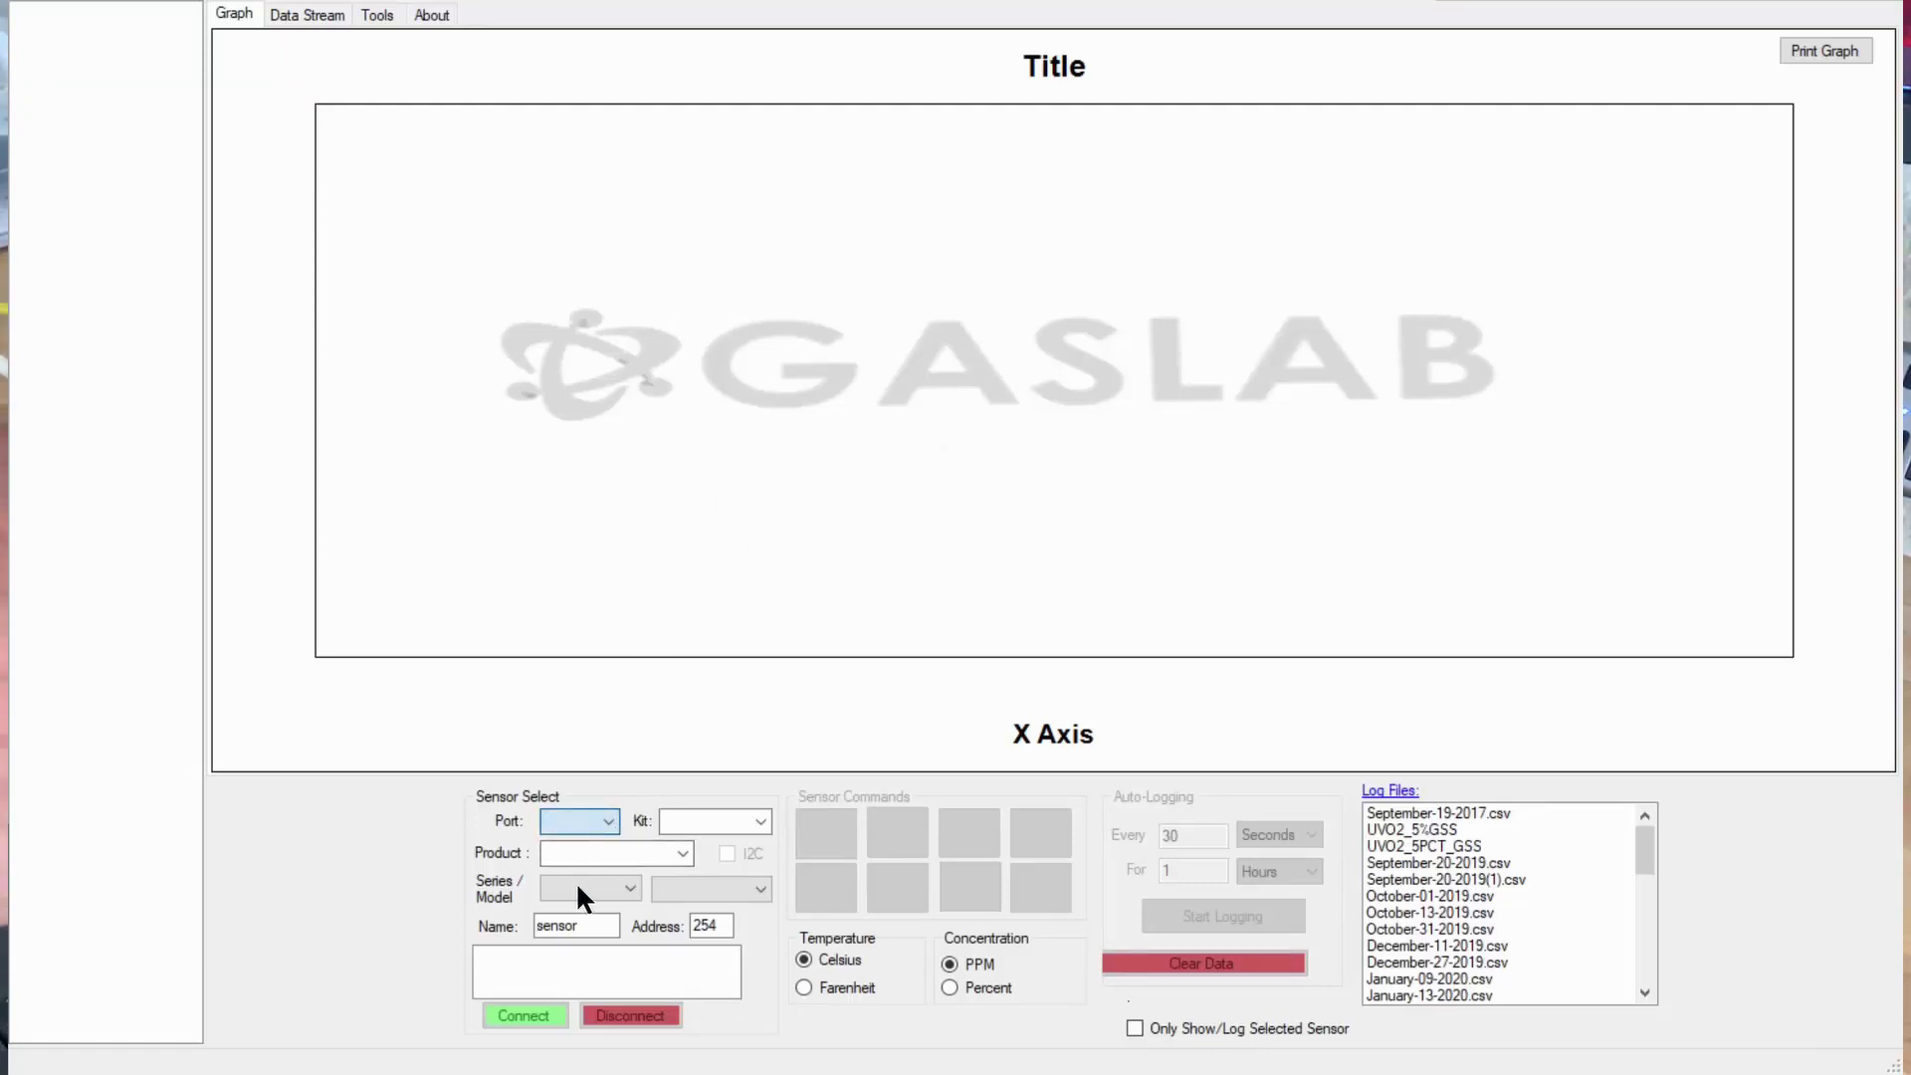
- Connect an EC/MX-Series sensor on COM4 over RS-485 at address 8 and read CO2 again
{"action": "key", "text": "Down"}
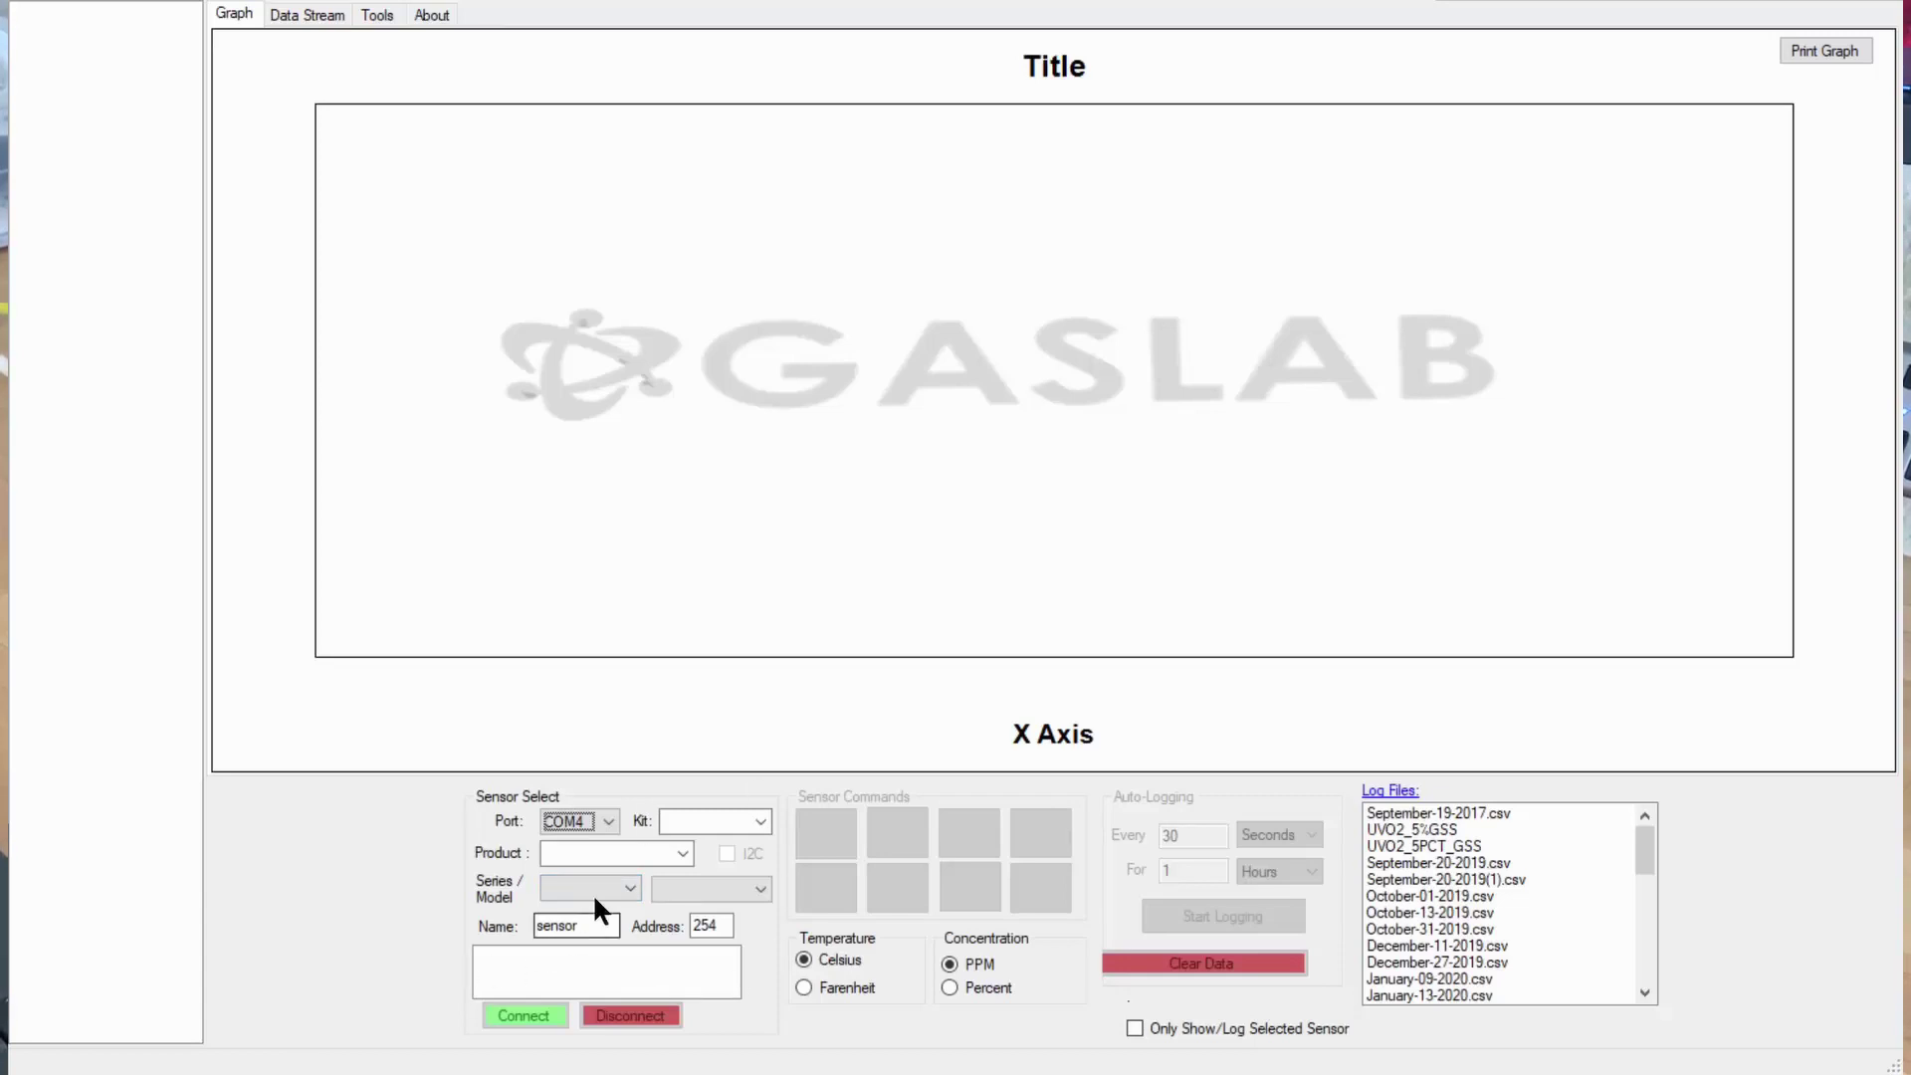
{"action": "left_click", "coordinate": [627, 891]}
{"action": "key", "text": "Down"}
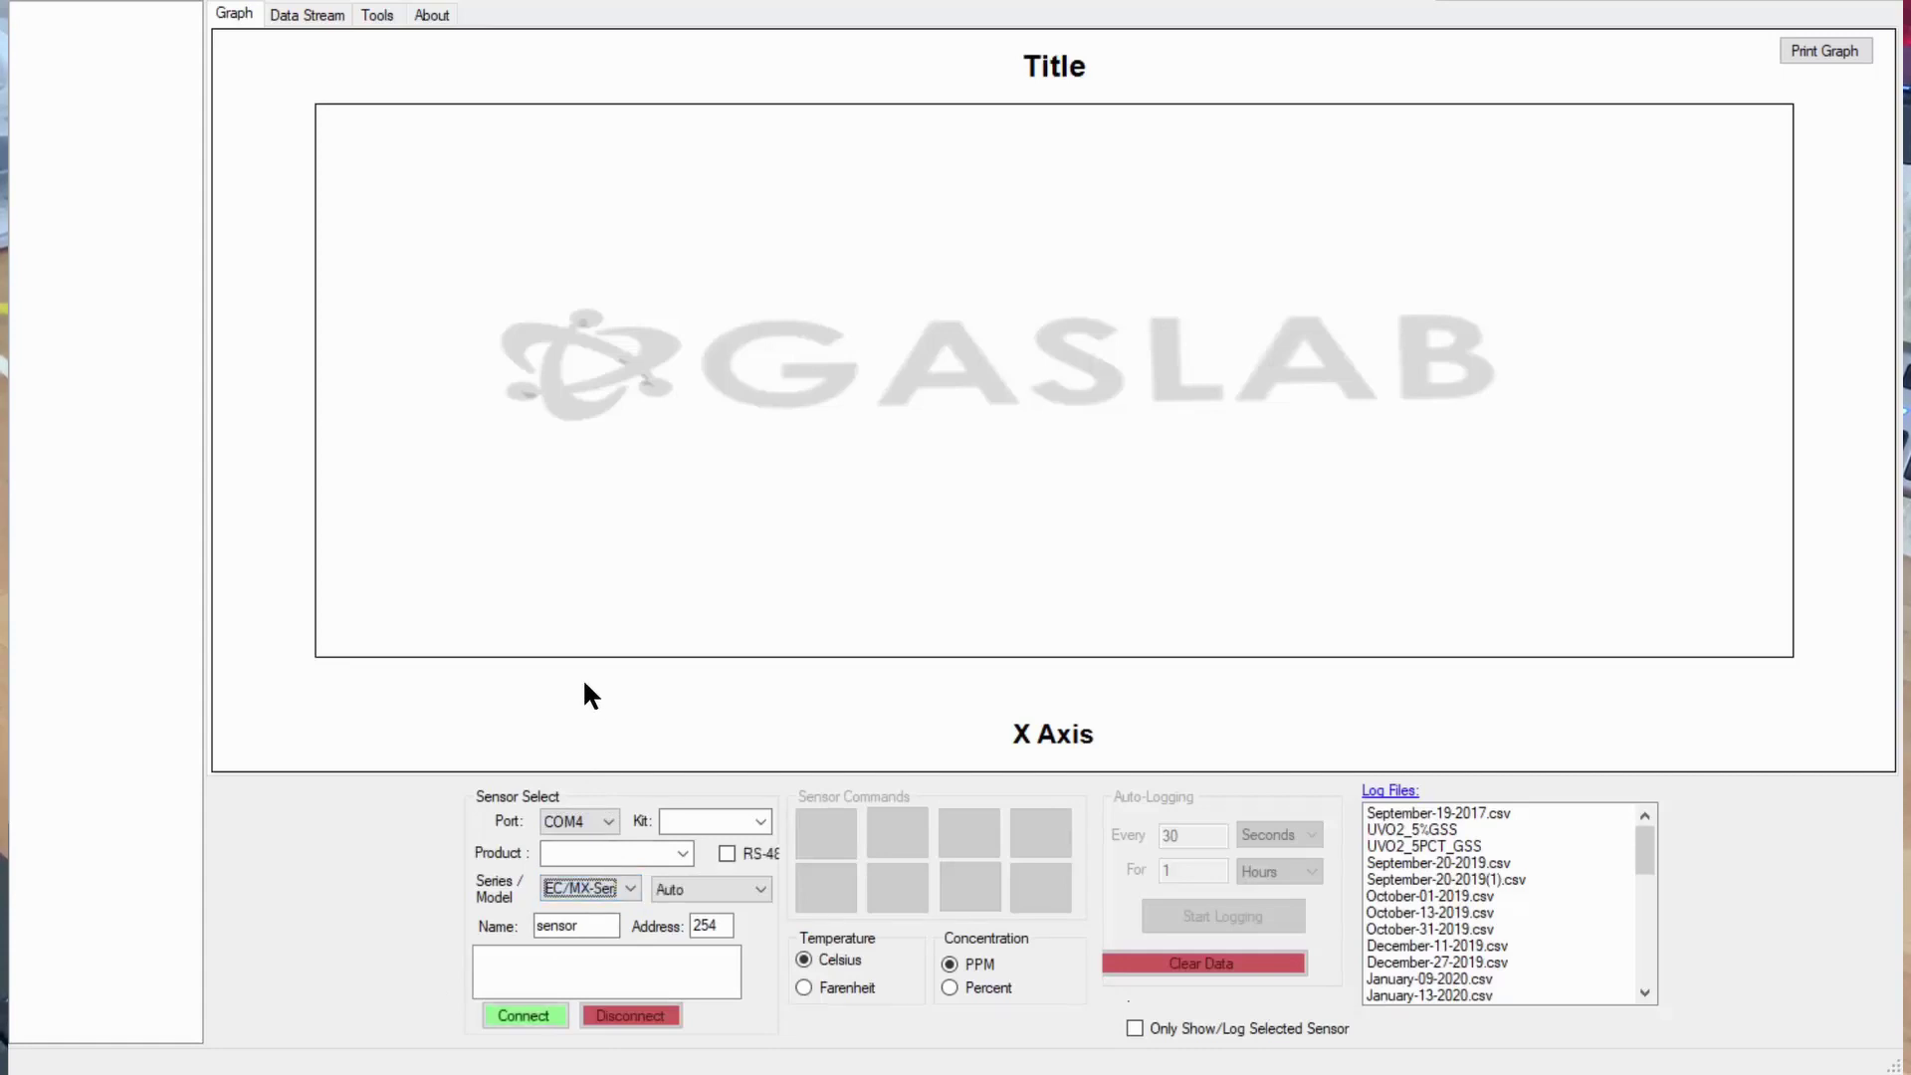
{"action": "left_click", "coordinate": [725, 856]}
{"action": "double_click", "coordinate": [712, 927]}
{"action": "type", "text": "8"}
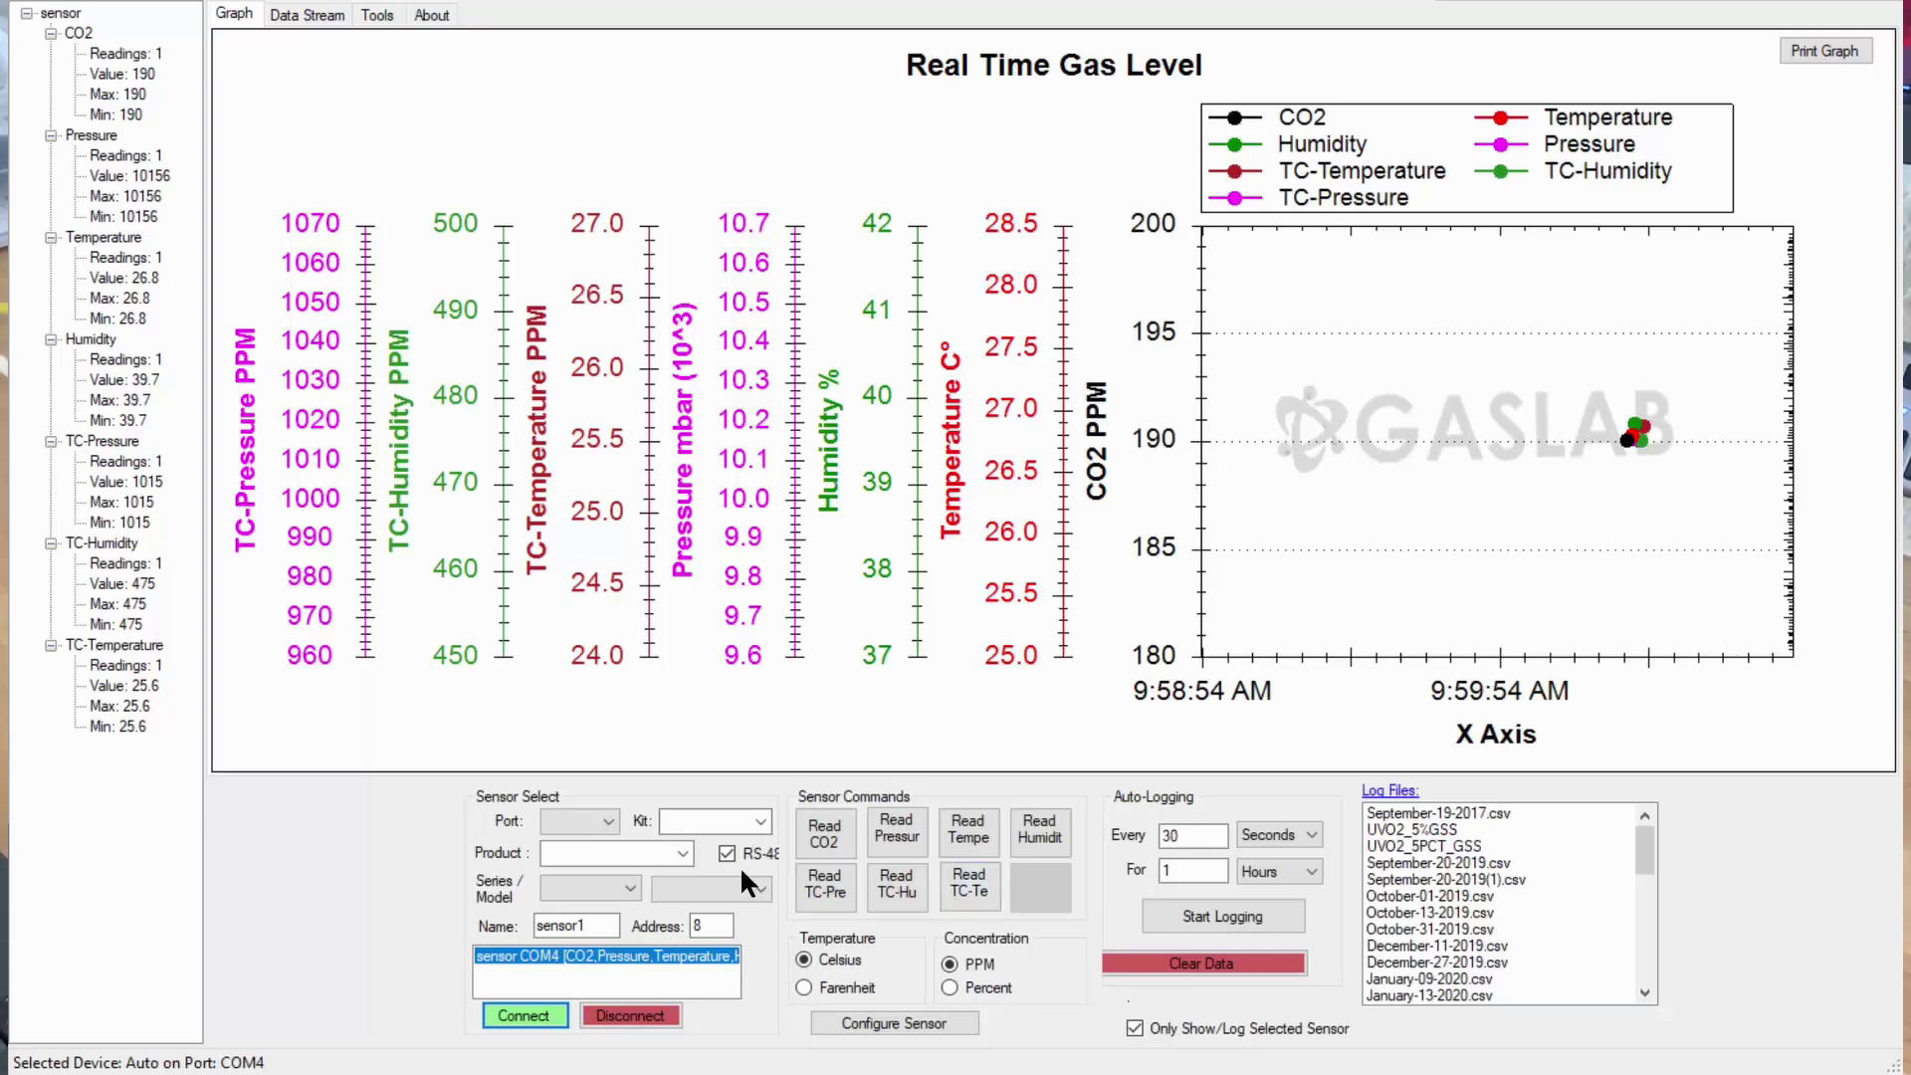
{"action": "left_click", "coordinate": [824, 839]}
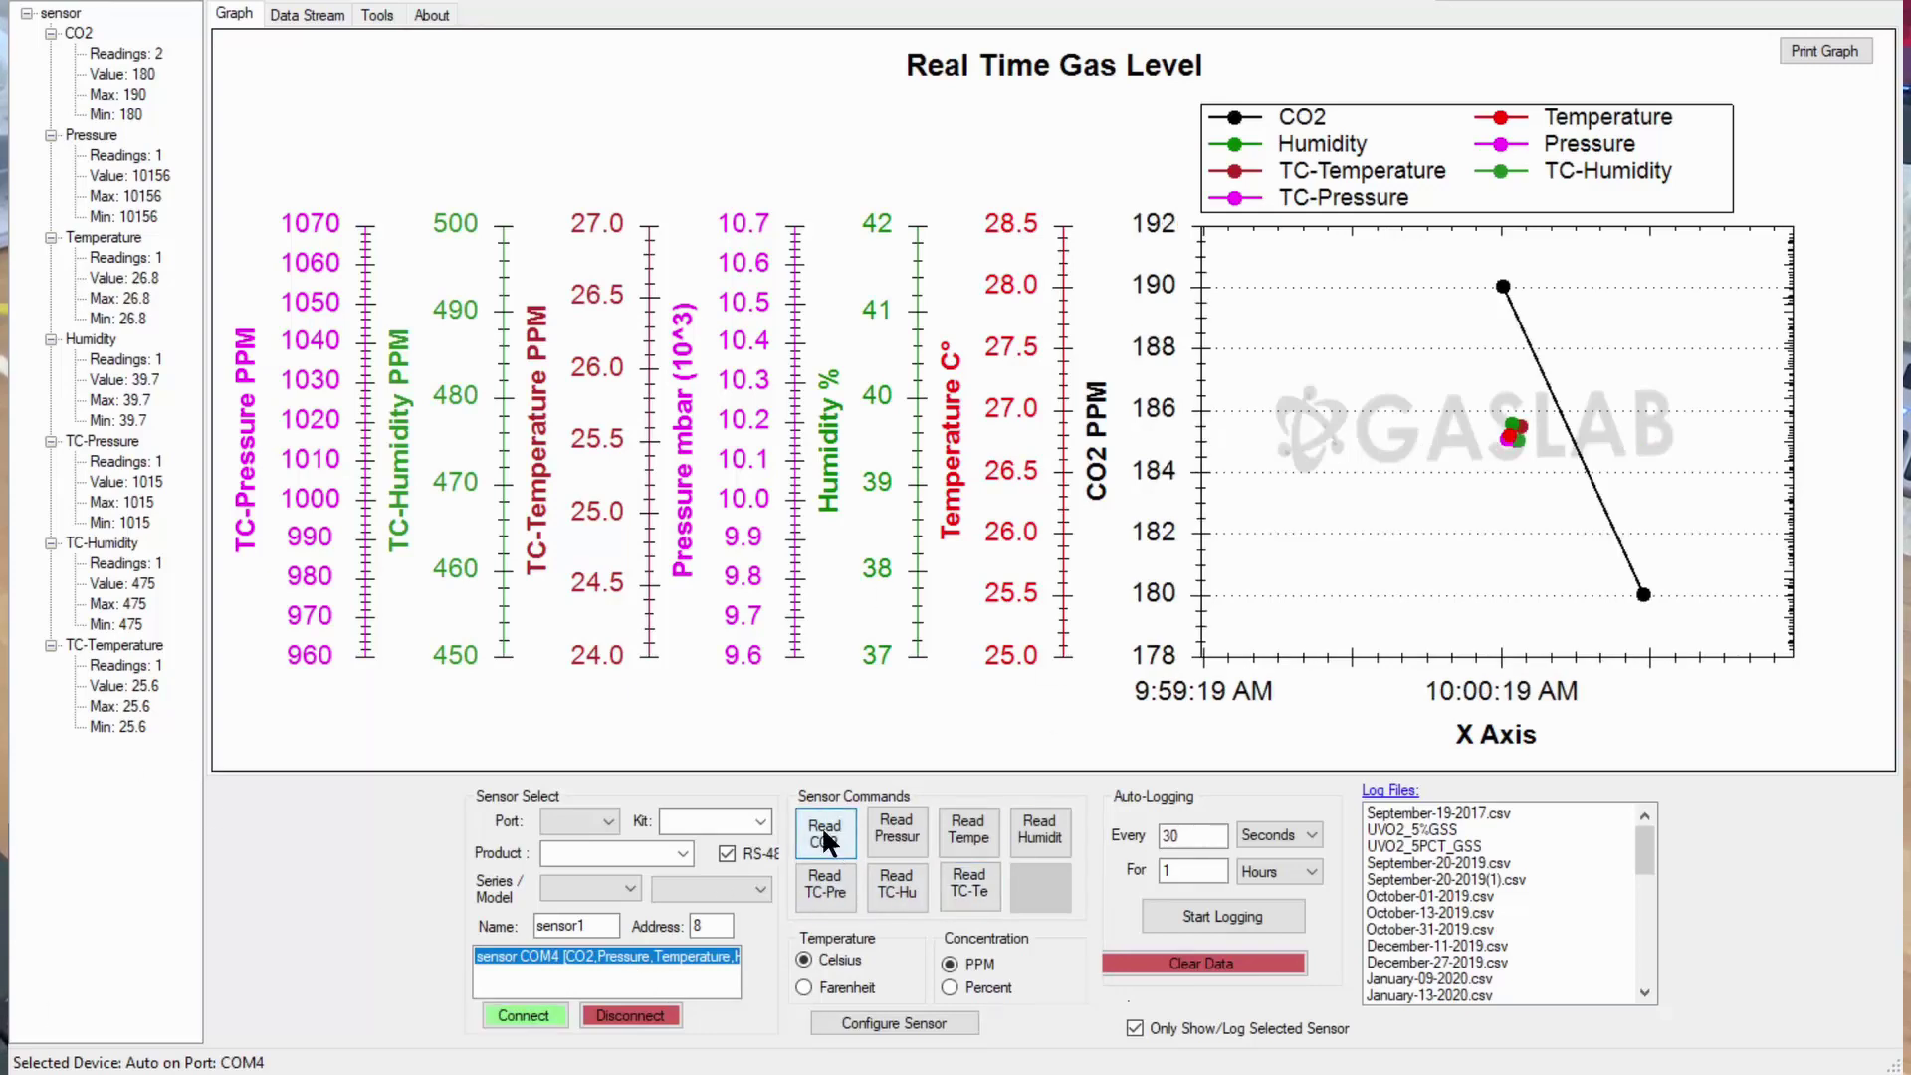
- Read pressure, set up a second sensor on COM4 at address 6, and view the data stream log
{"action": "left_click", "coordinate": [919, 846]}
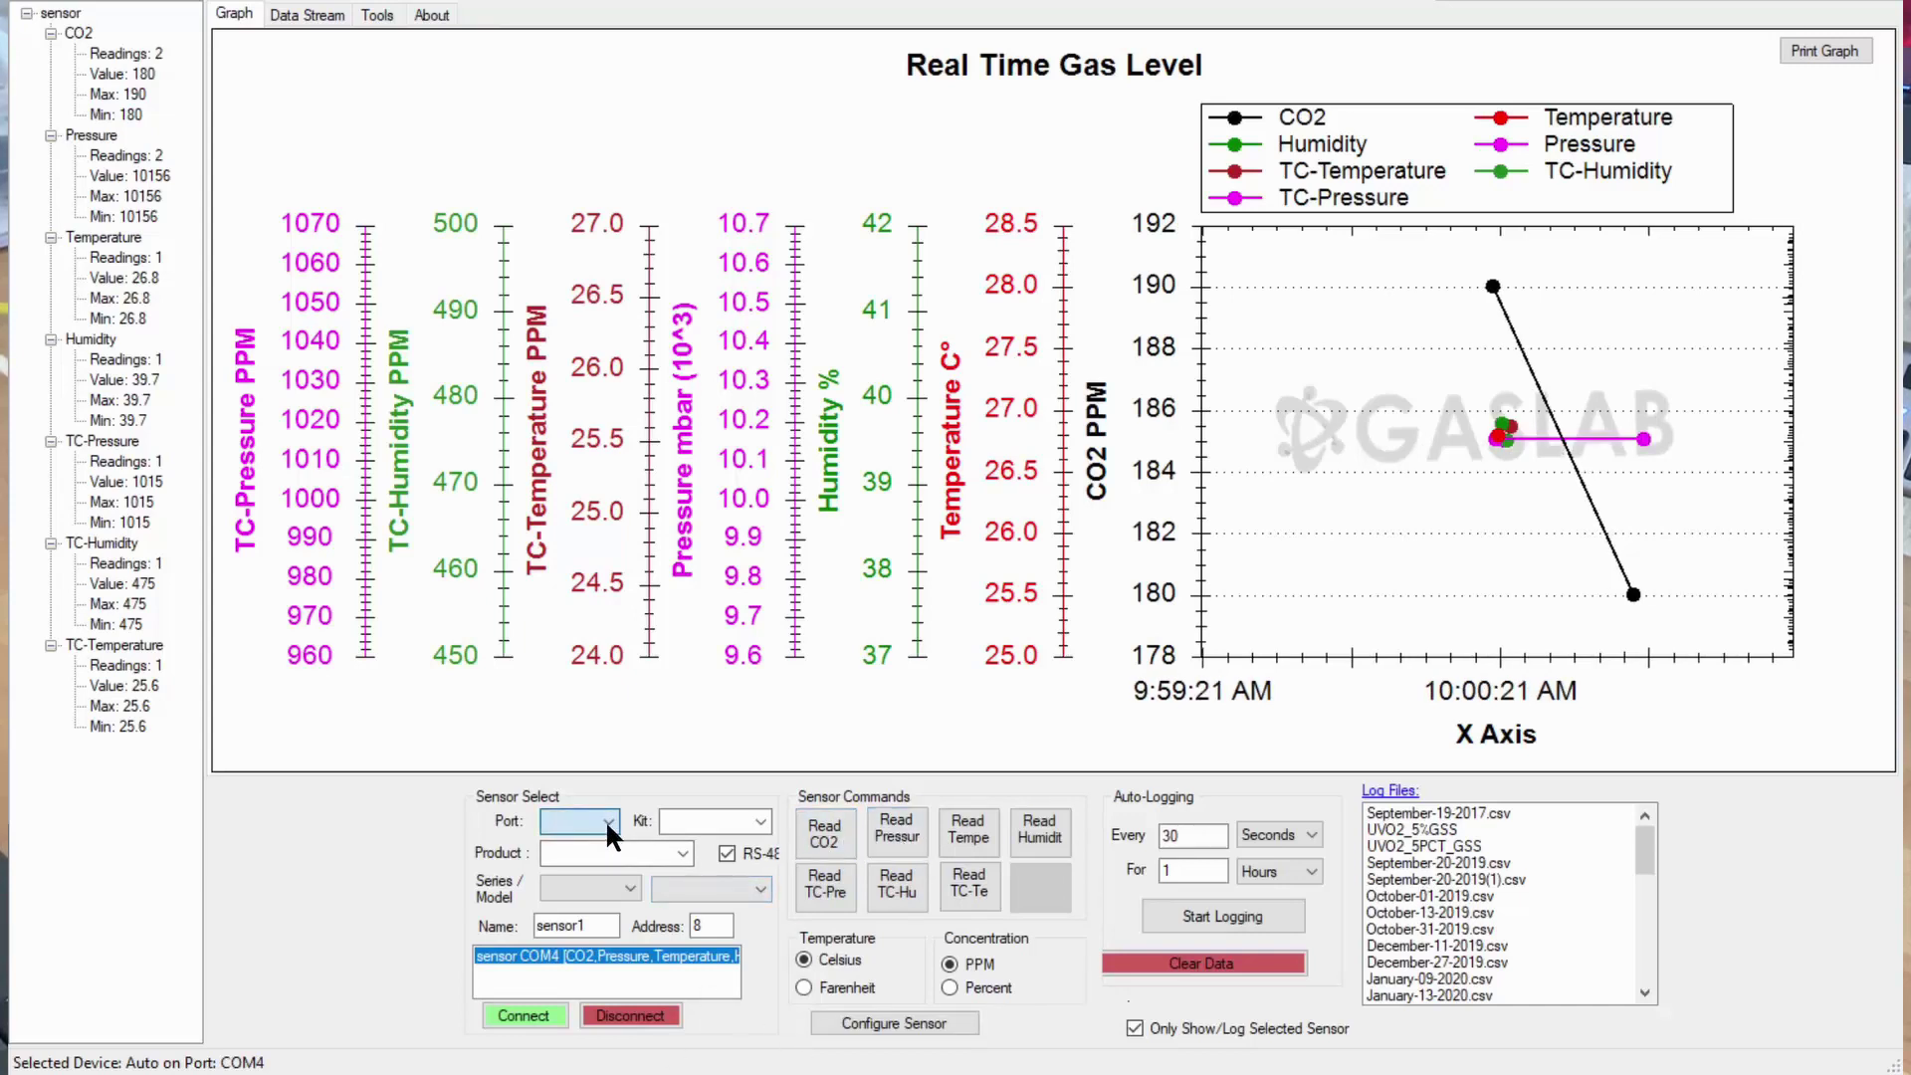
{"action": "left_click", "coordinate": [726, 853]}
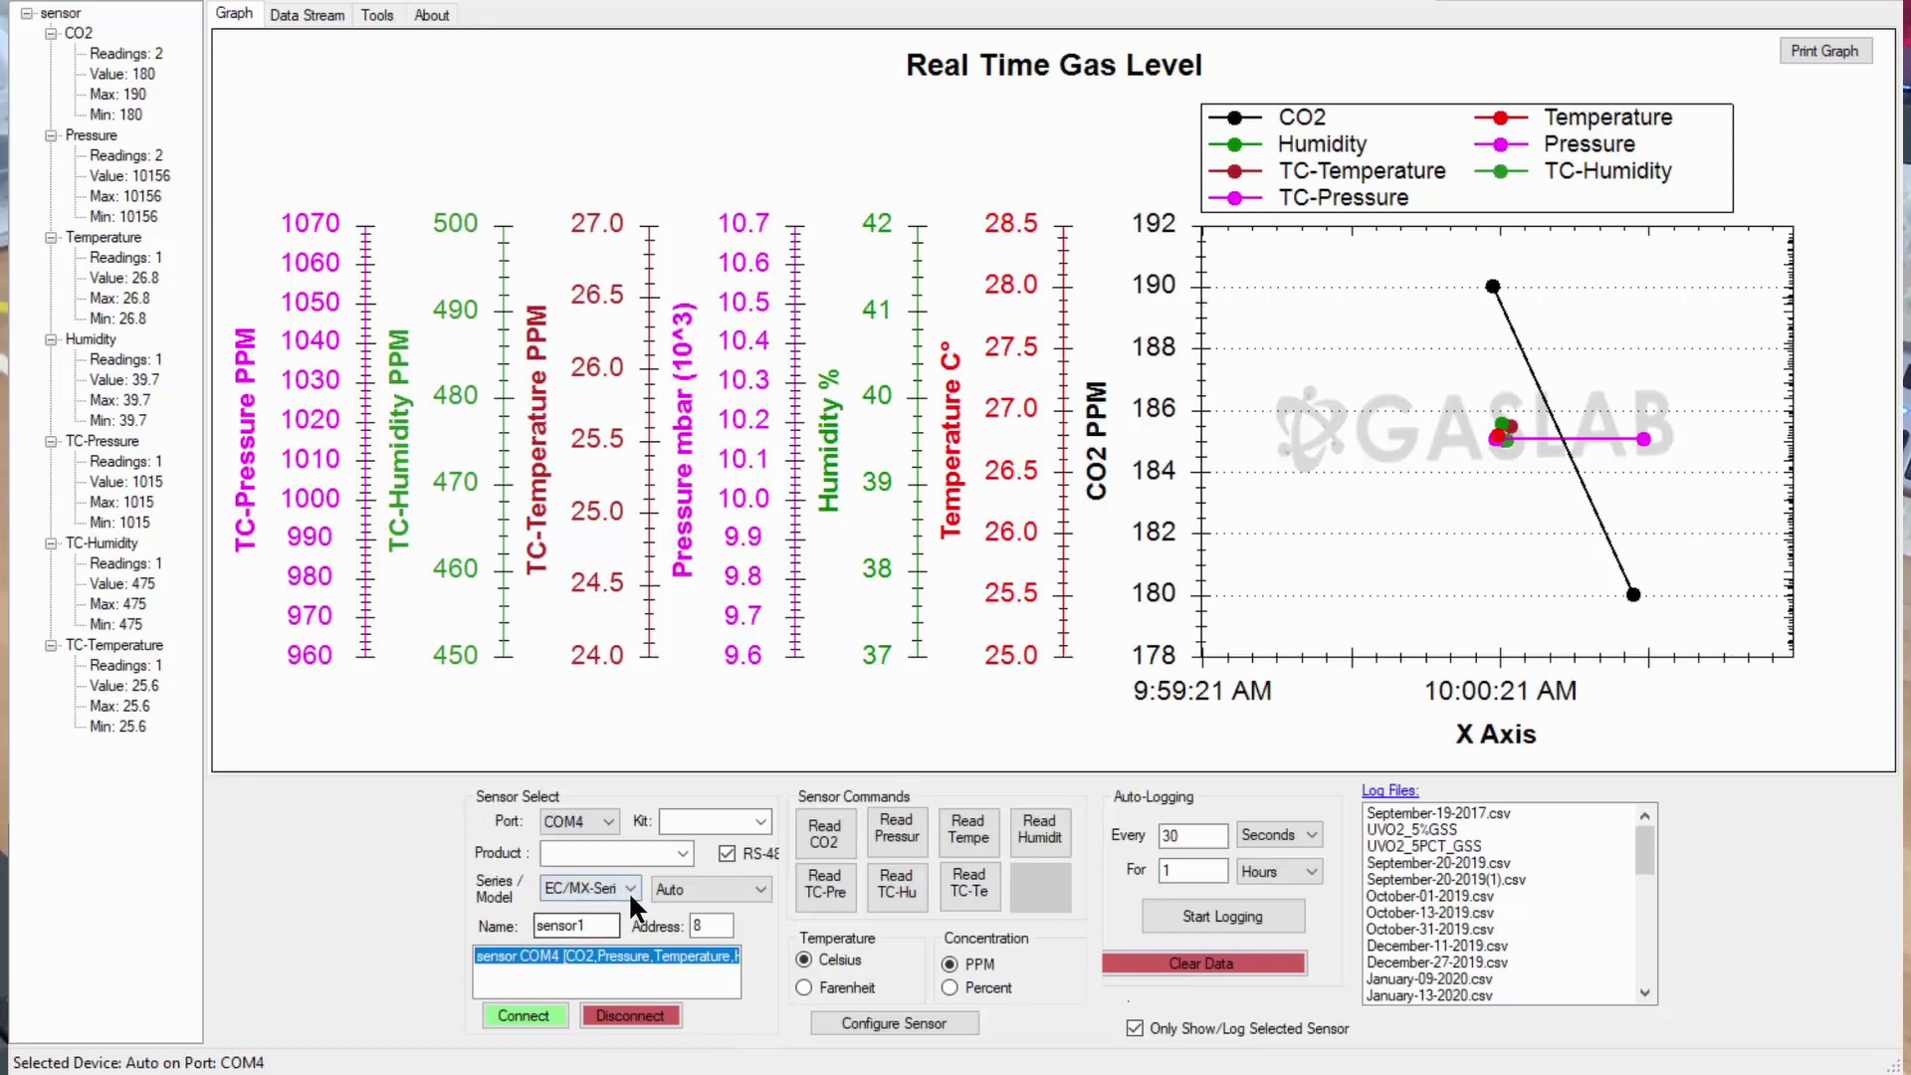
{"action": "left_click", "coordinate": [716, 929]}
{"action": "left_click_drag", "start_coordinate": [717, 930], "coordinate": [683, 928]}
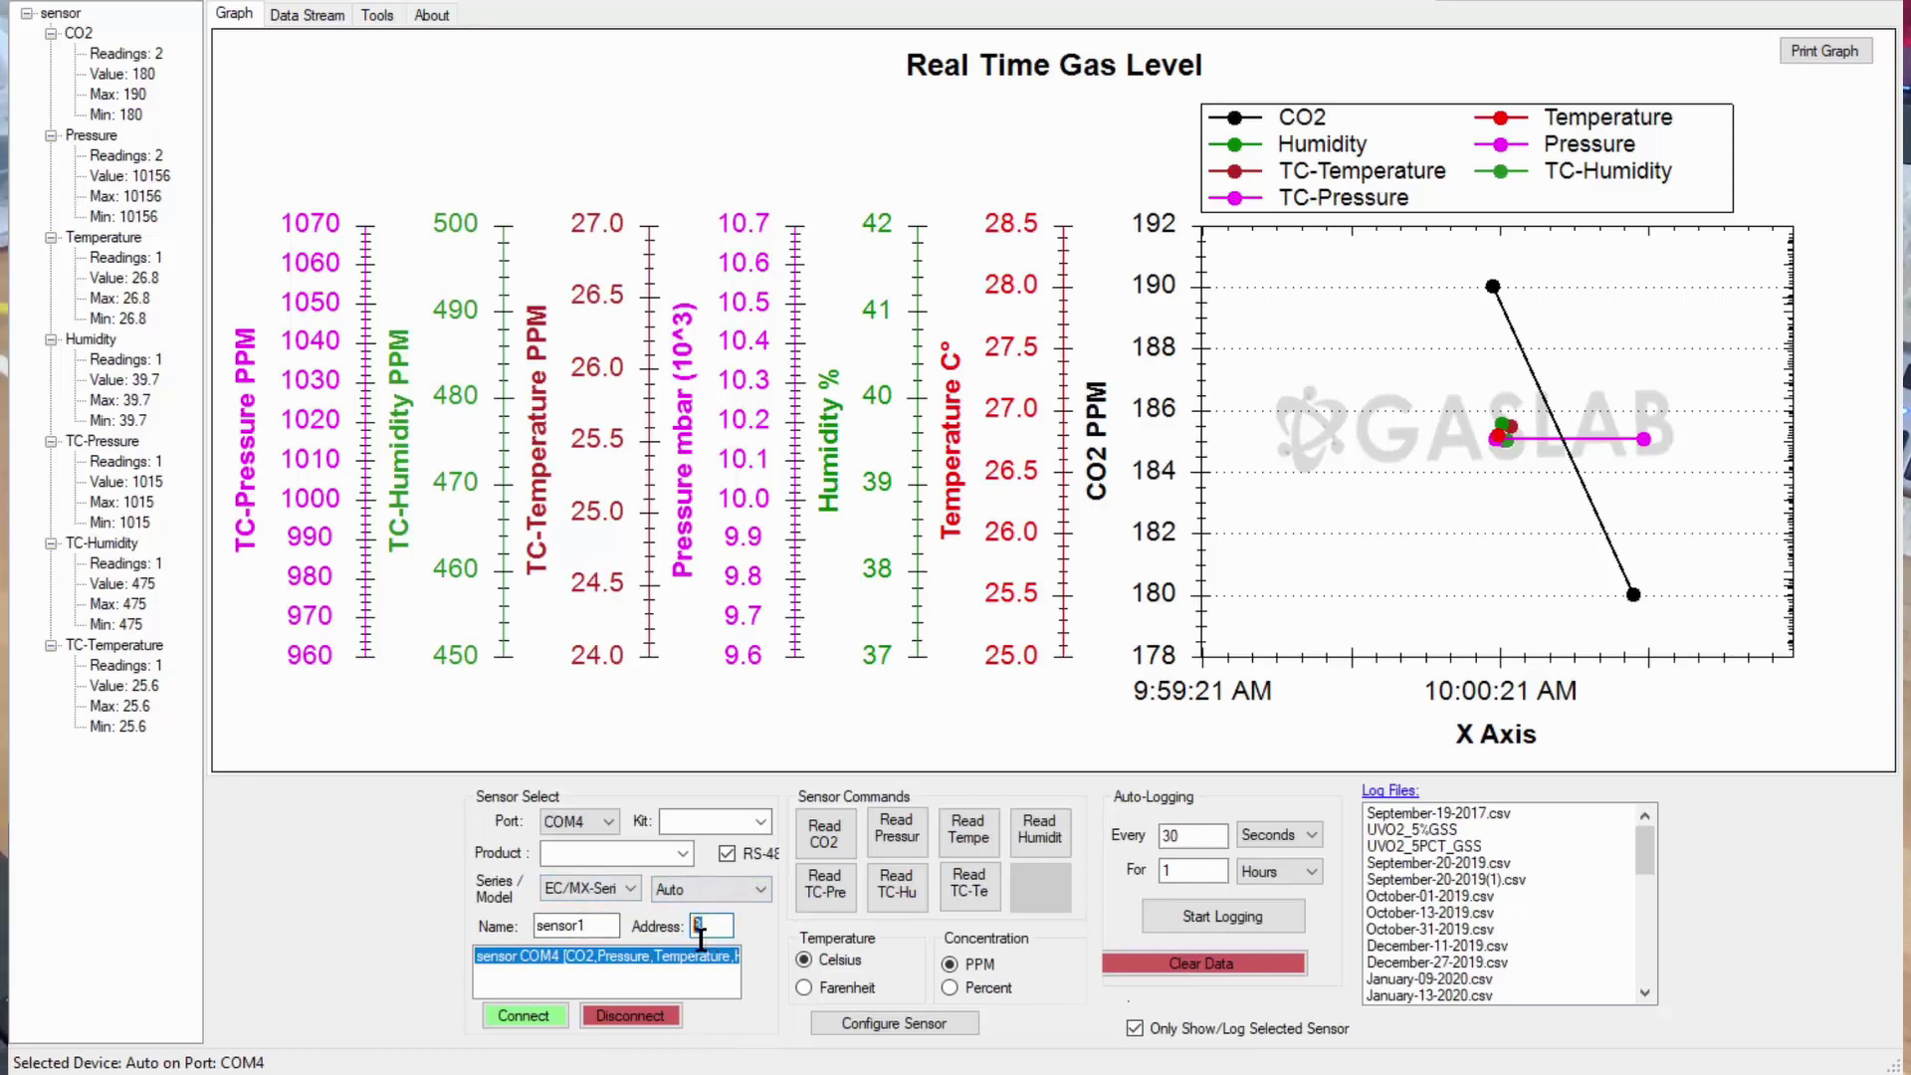
{"action": "type", "text": "6"}
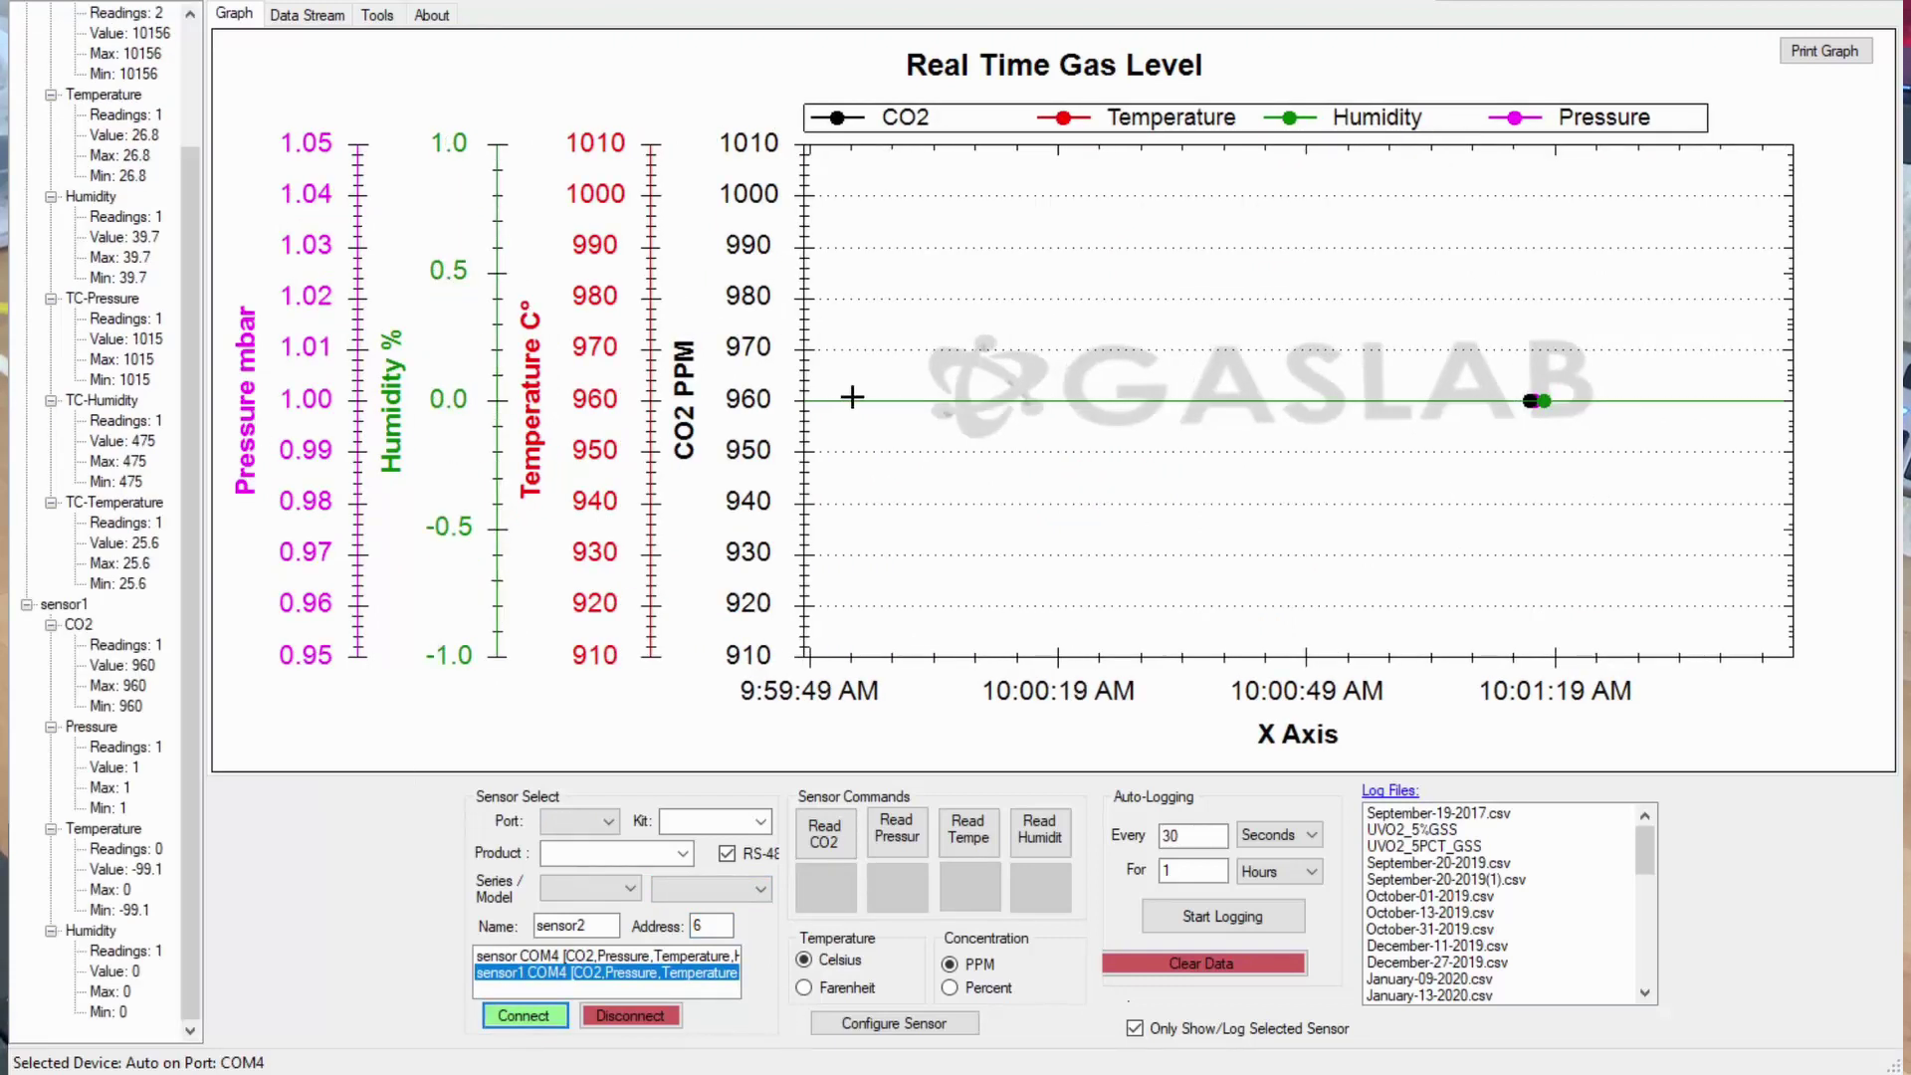
{"action": "left_click", "coordinate": [316, 14]}
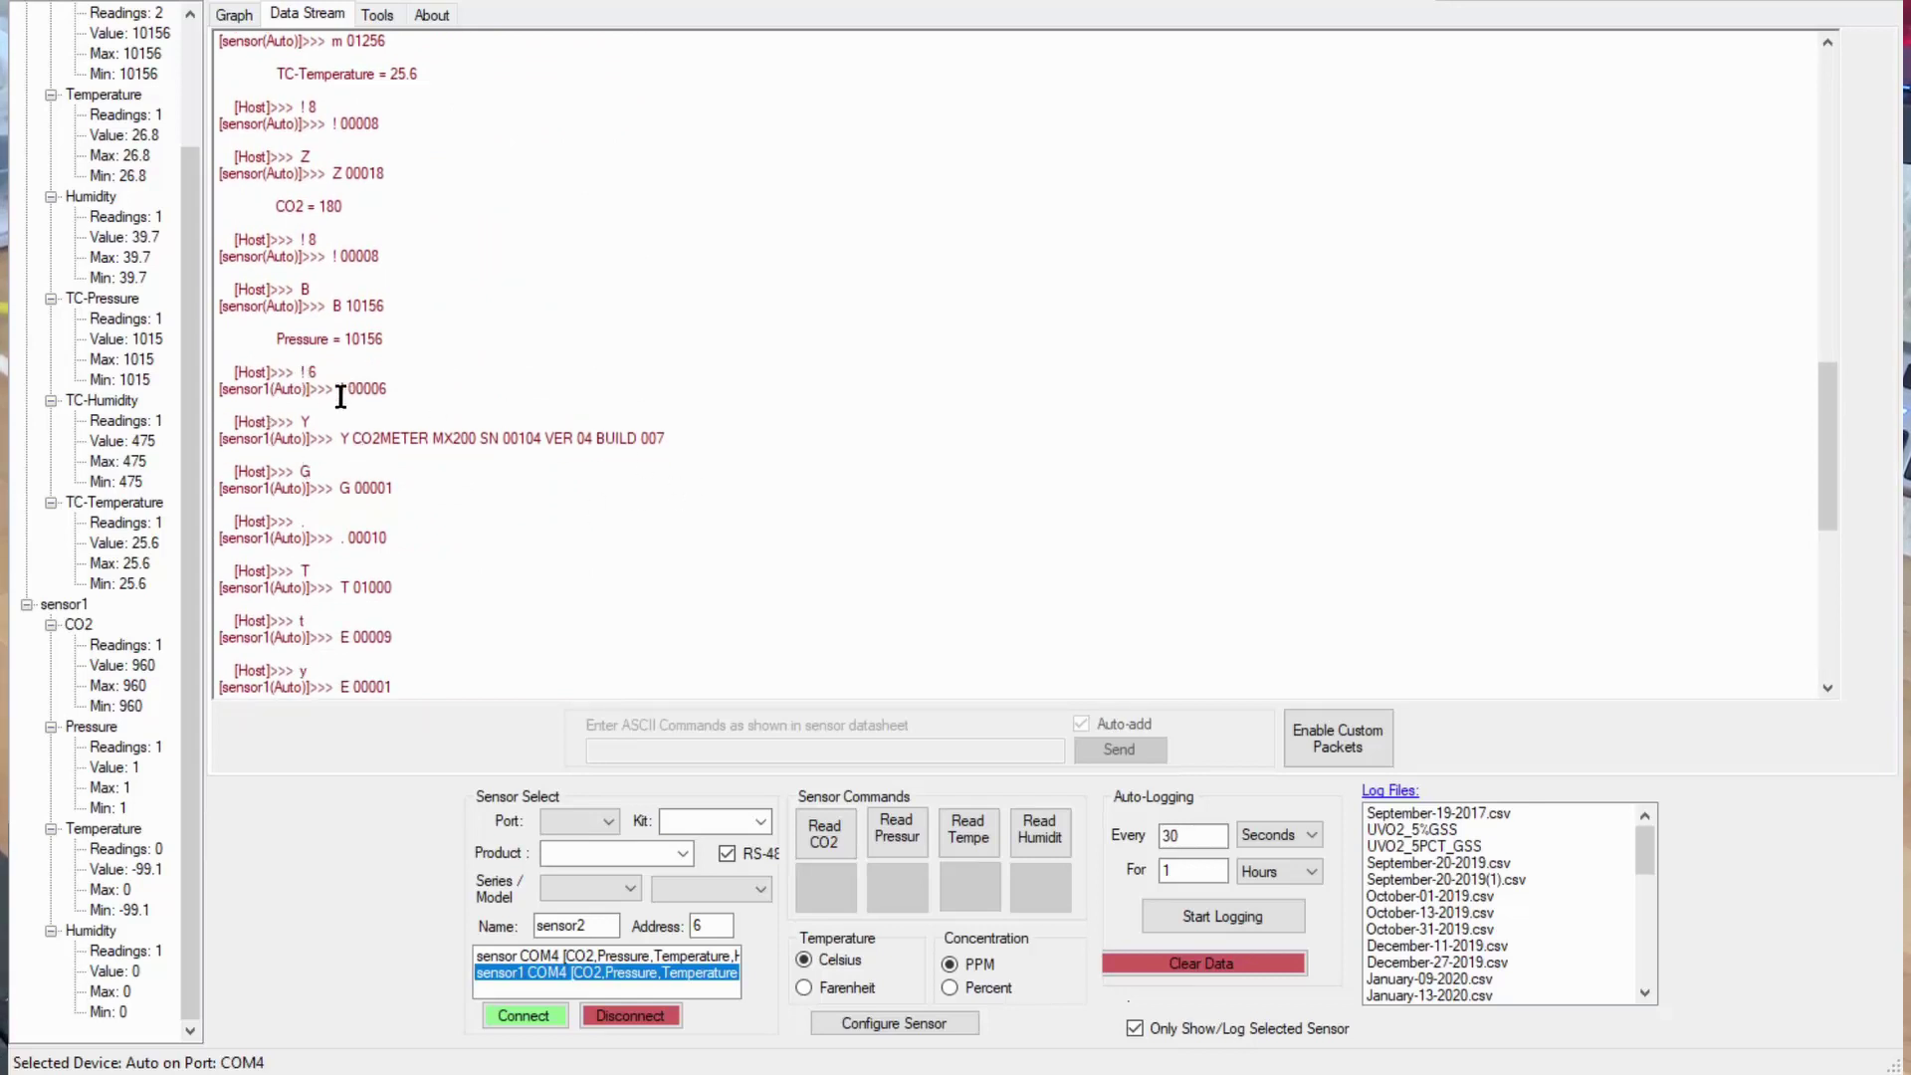
{"action": "left_click", "coordinate": [712, 889]}
- On the graph, set up the third sensor: COM4, RS-485, EC/MX-Series, address 7
{"action": "left_click", "coordinate": [237, 15]}
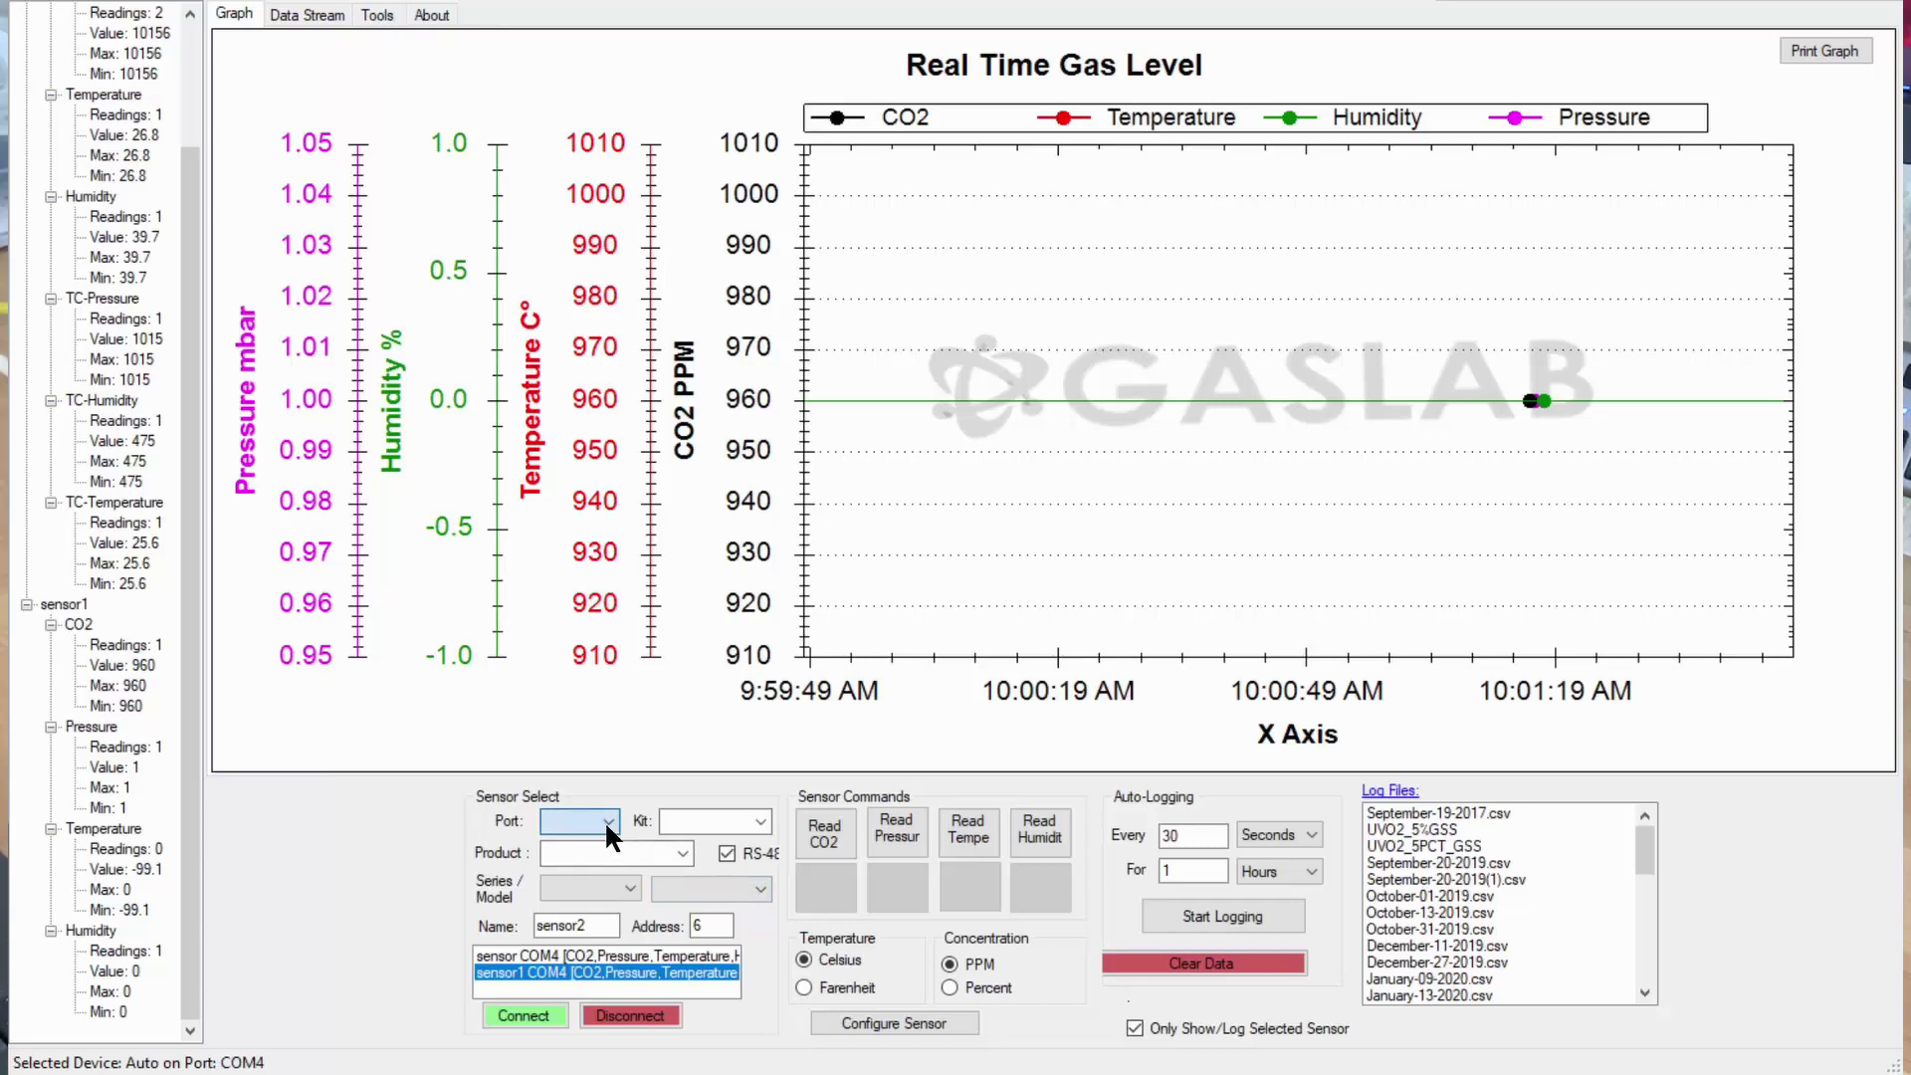
{"action": "left_click", "coordinate": [606, 875]}
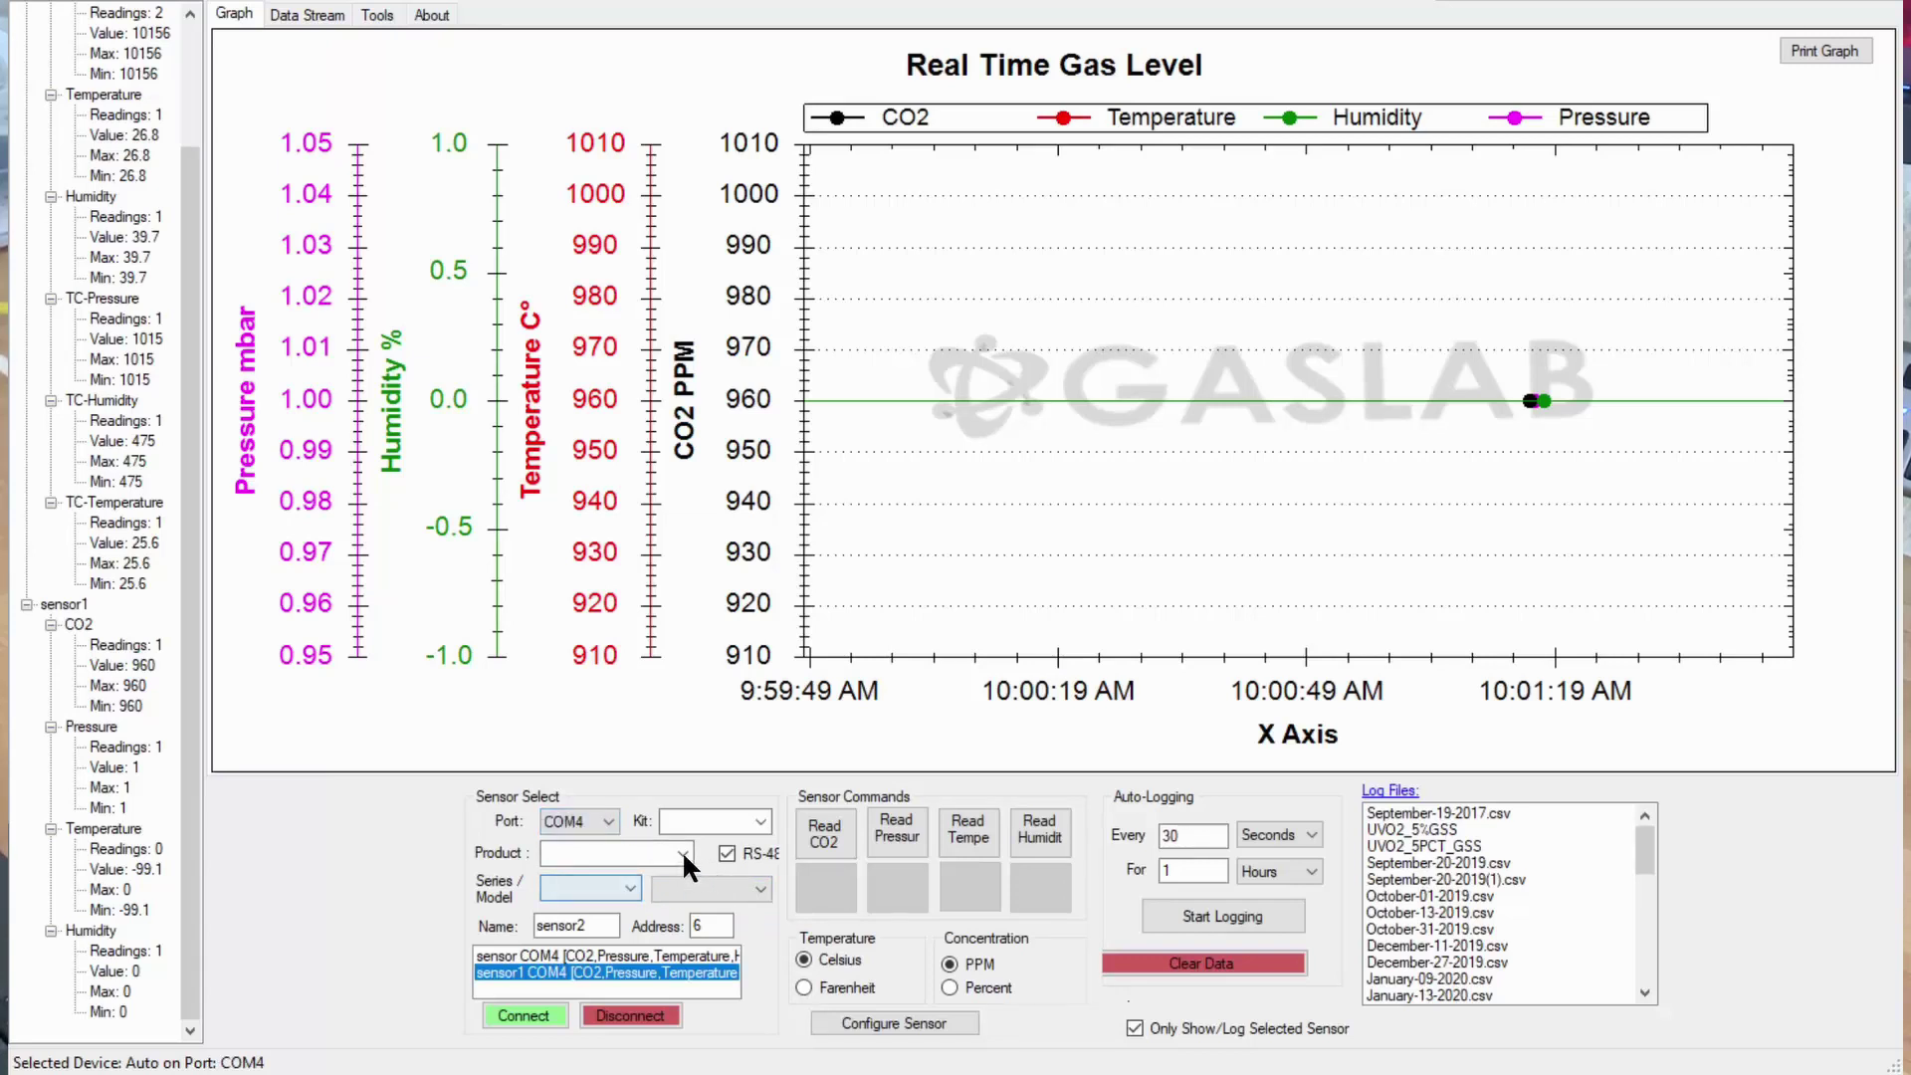
{"action": "left_click", "coordinate": [727, 854]}
{"action": "left_click", "coordinate": [627, 887]}
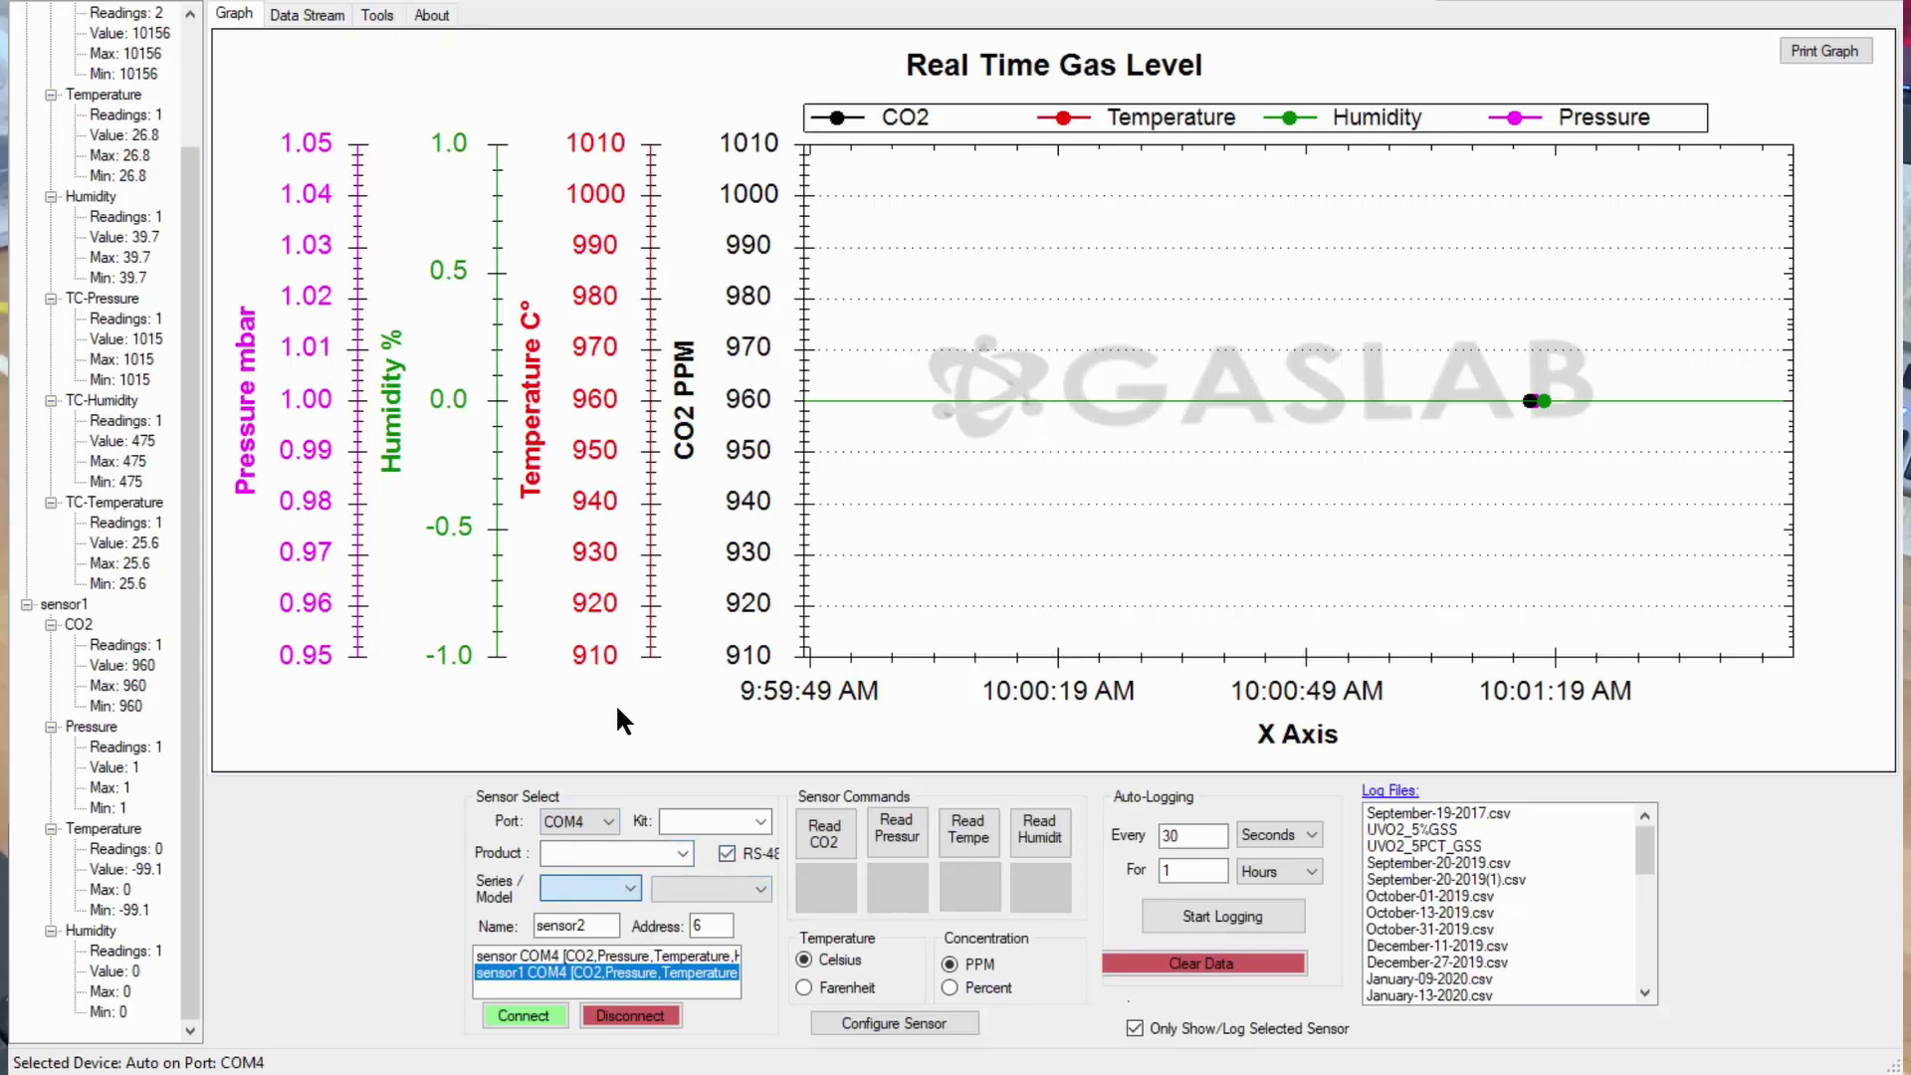
{"action": "key", "text": "Down"}
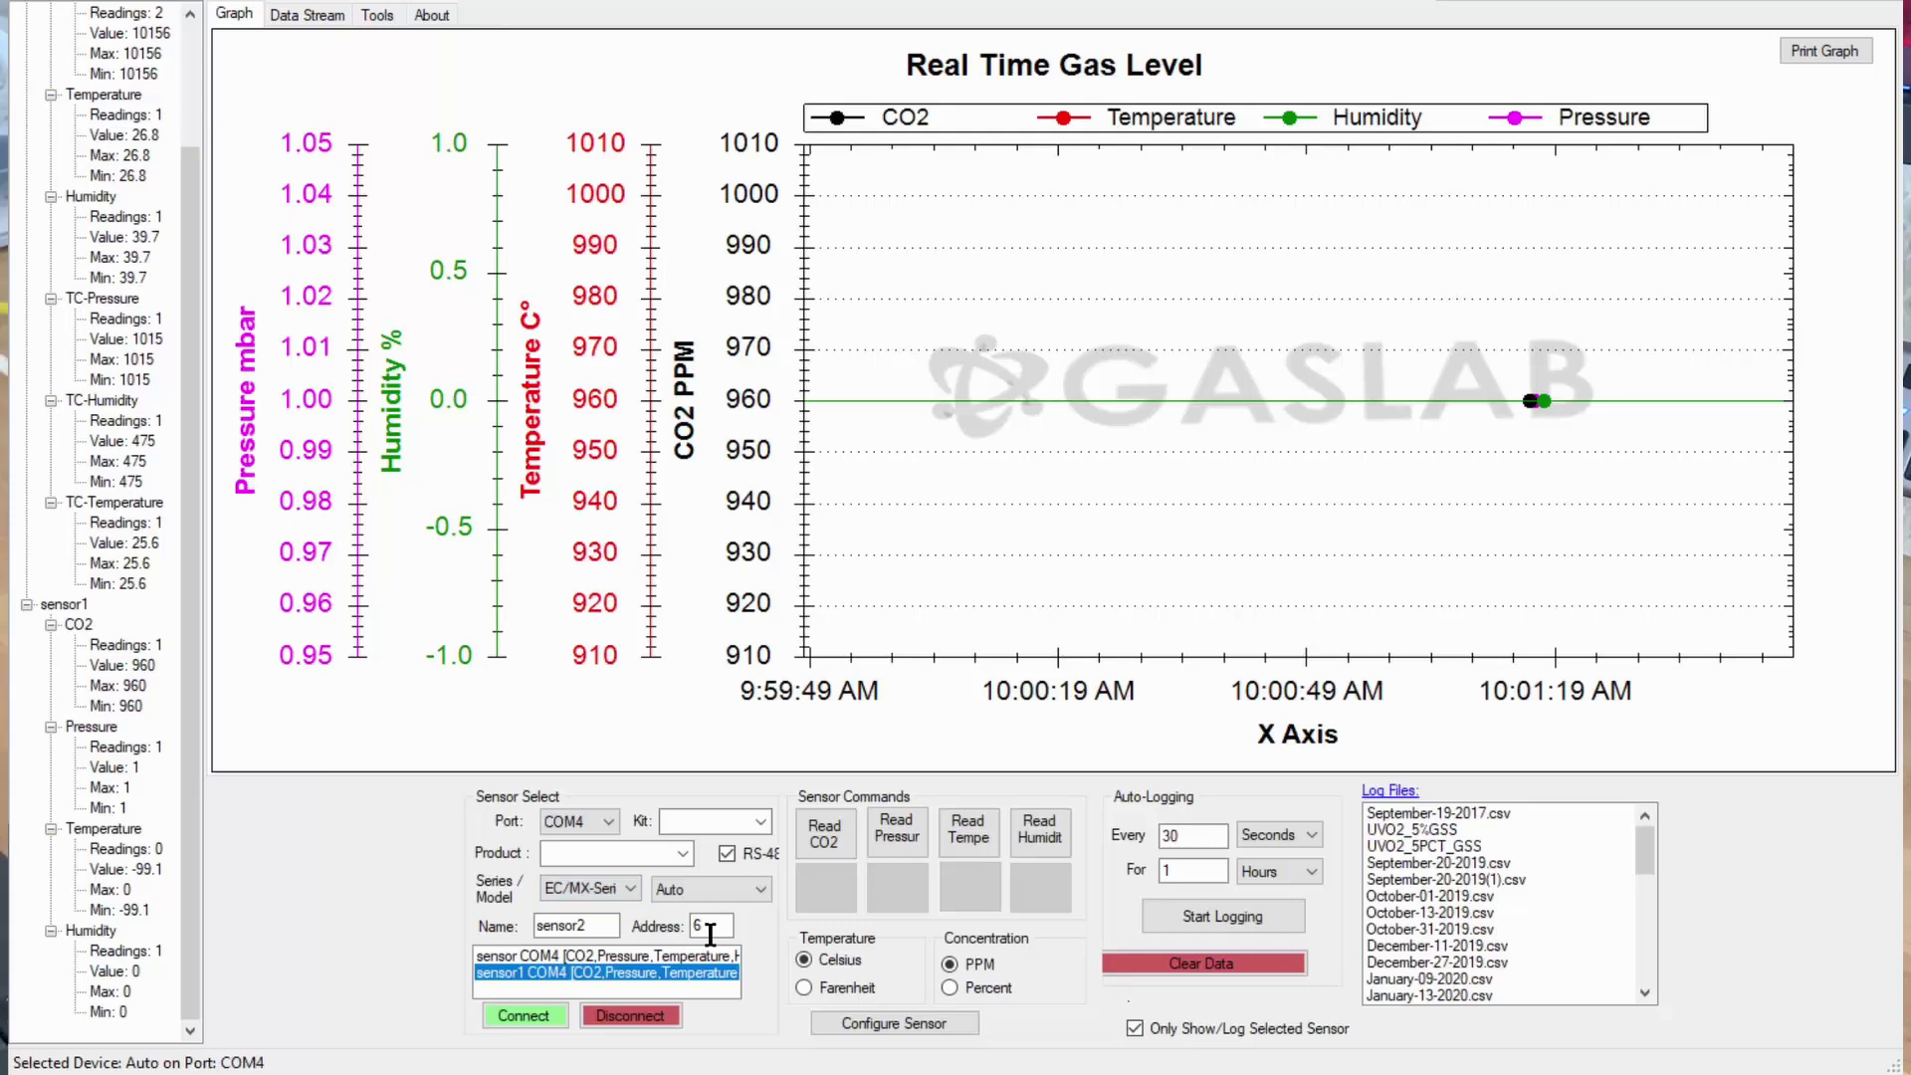
{"action": "double_click", "coordinate": [719, 935]}
{"action": "type", "text": "7"}
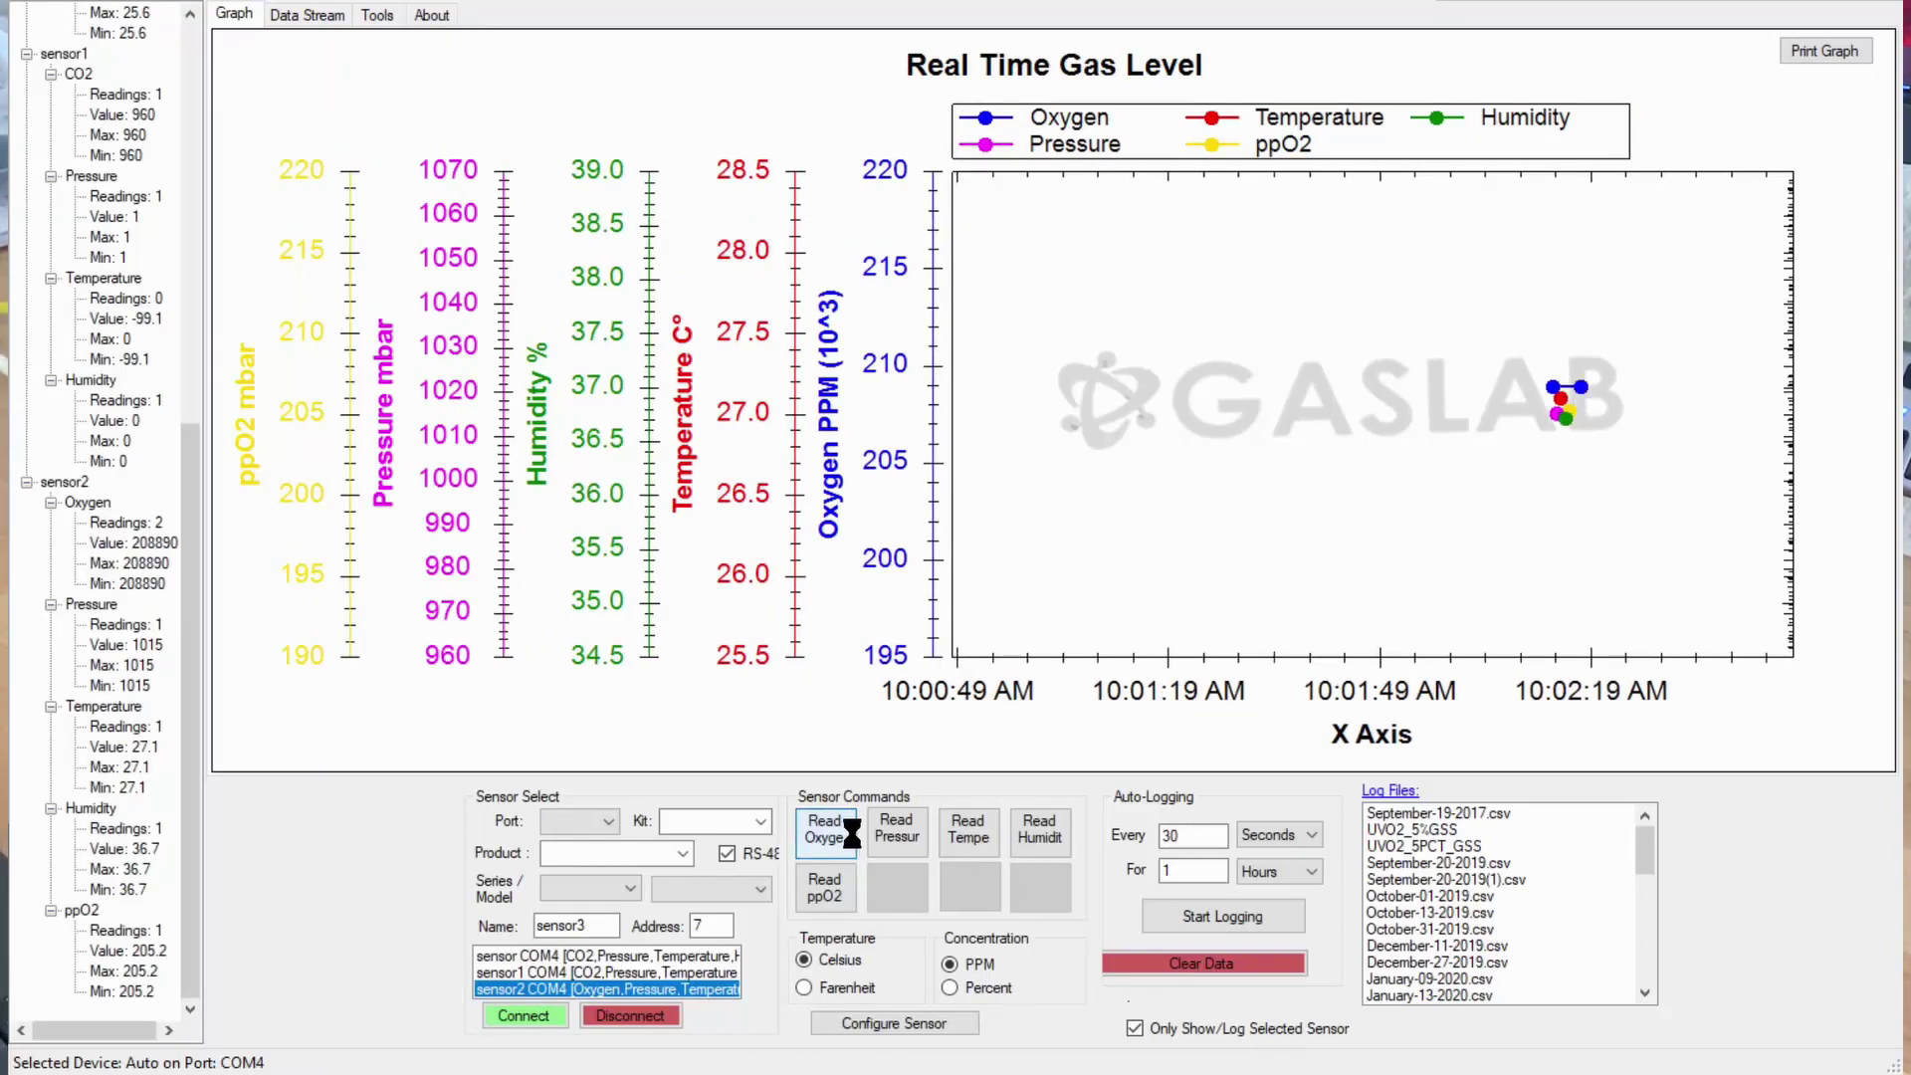
{"action": "left_click", "coordinate": [288, 20]}
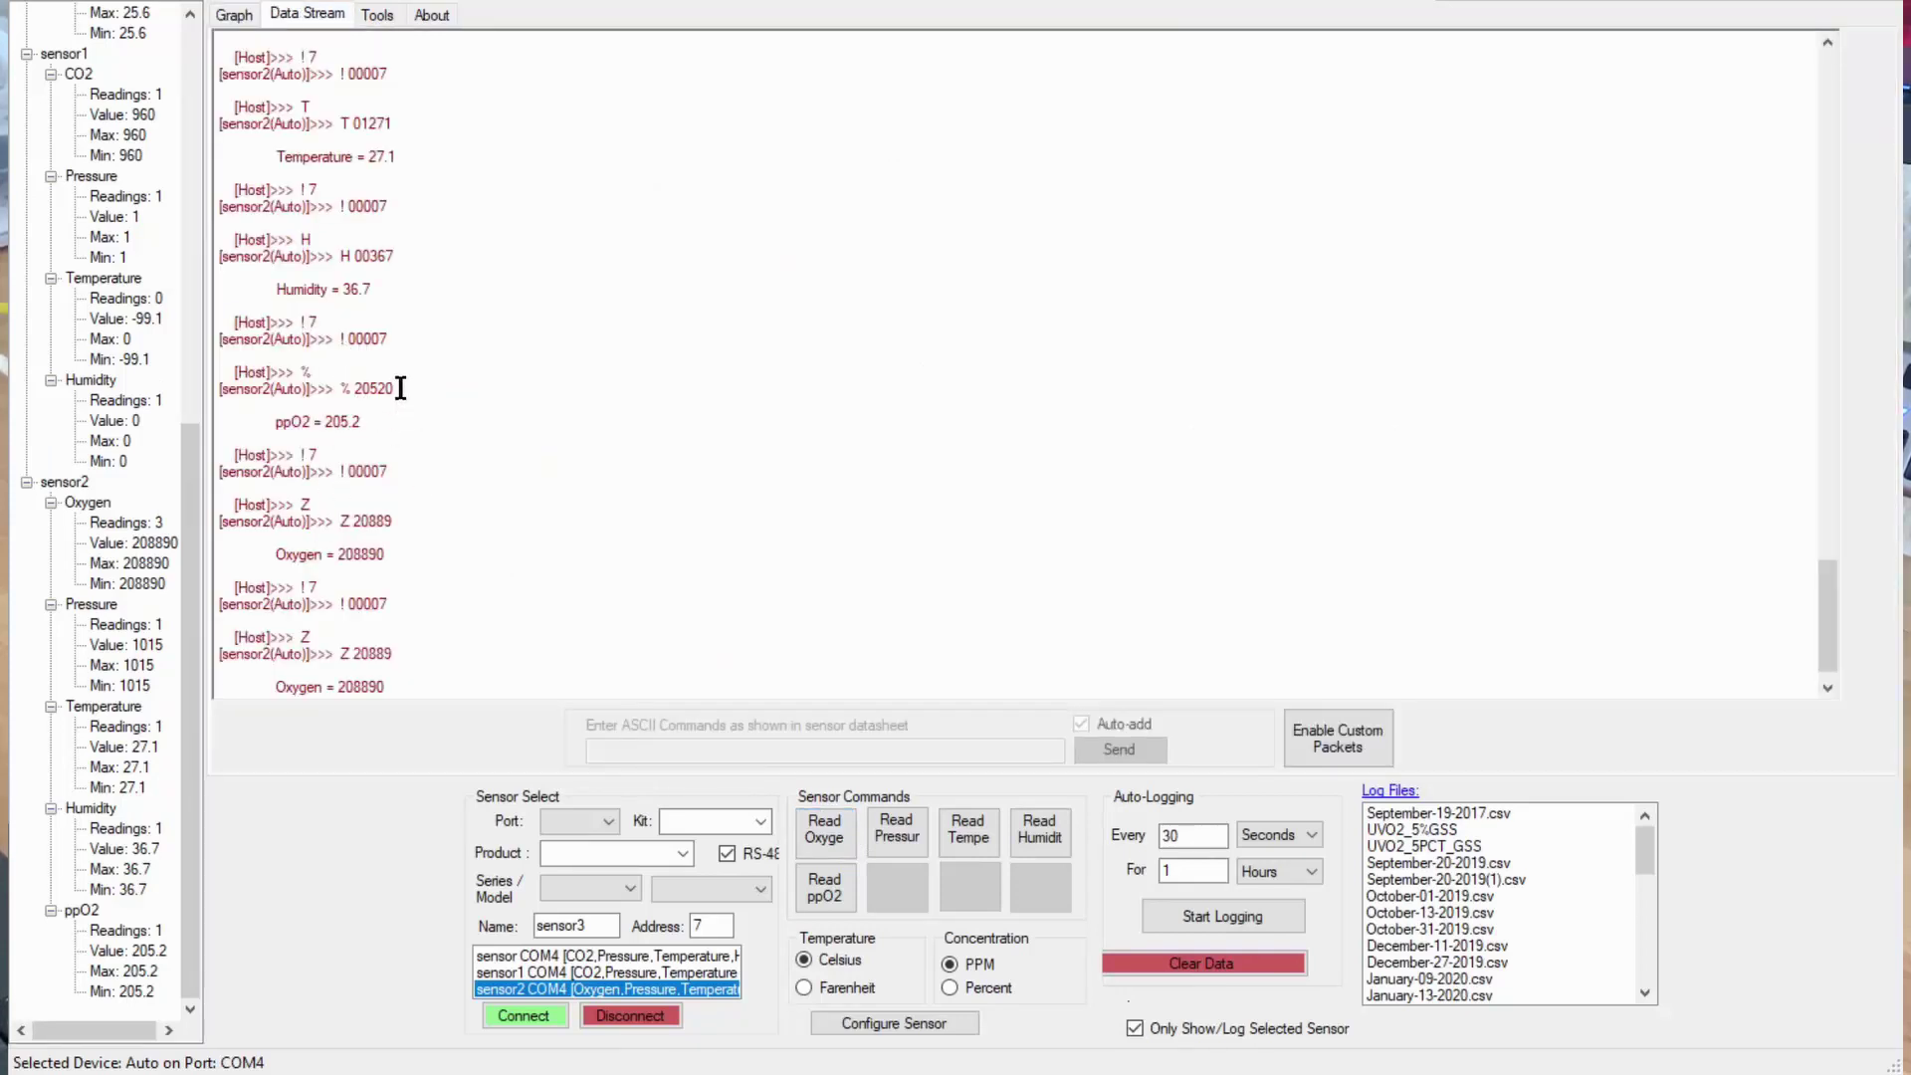
{"action": "scroll", "coordinate": [401, 387], "scroll_direction": "up", "scroll_amount": 3}
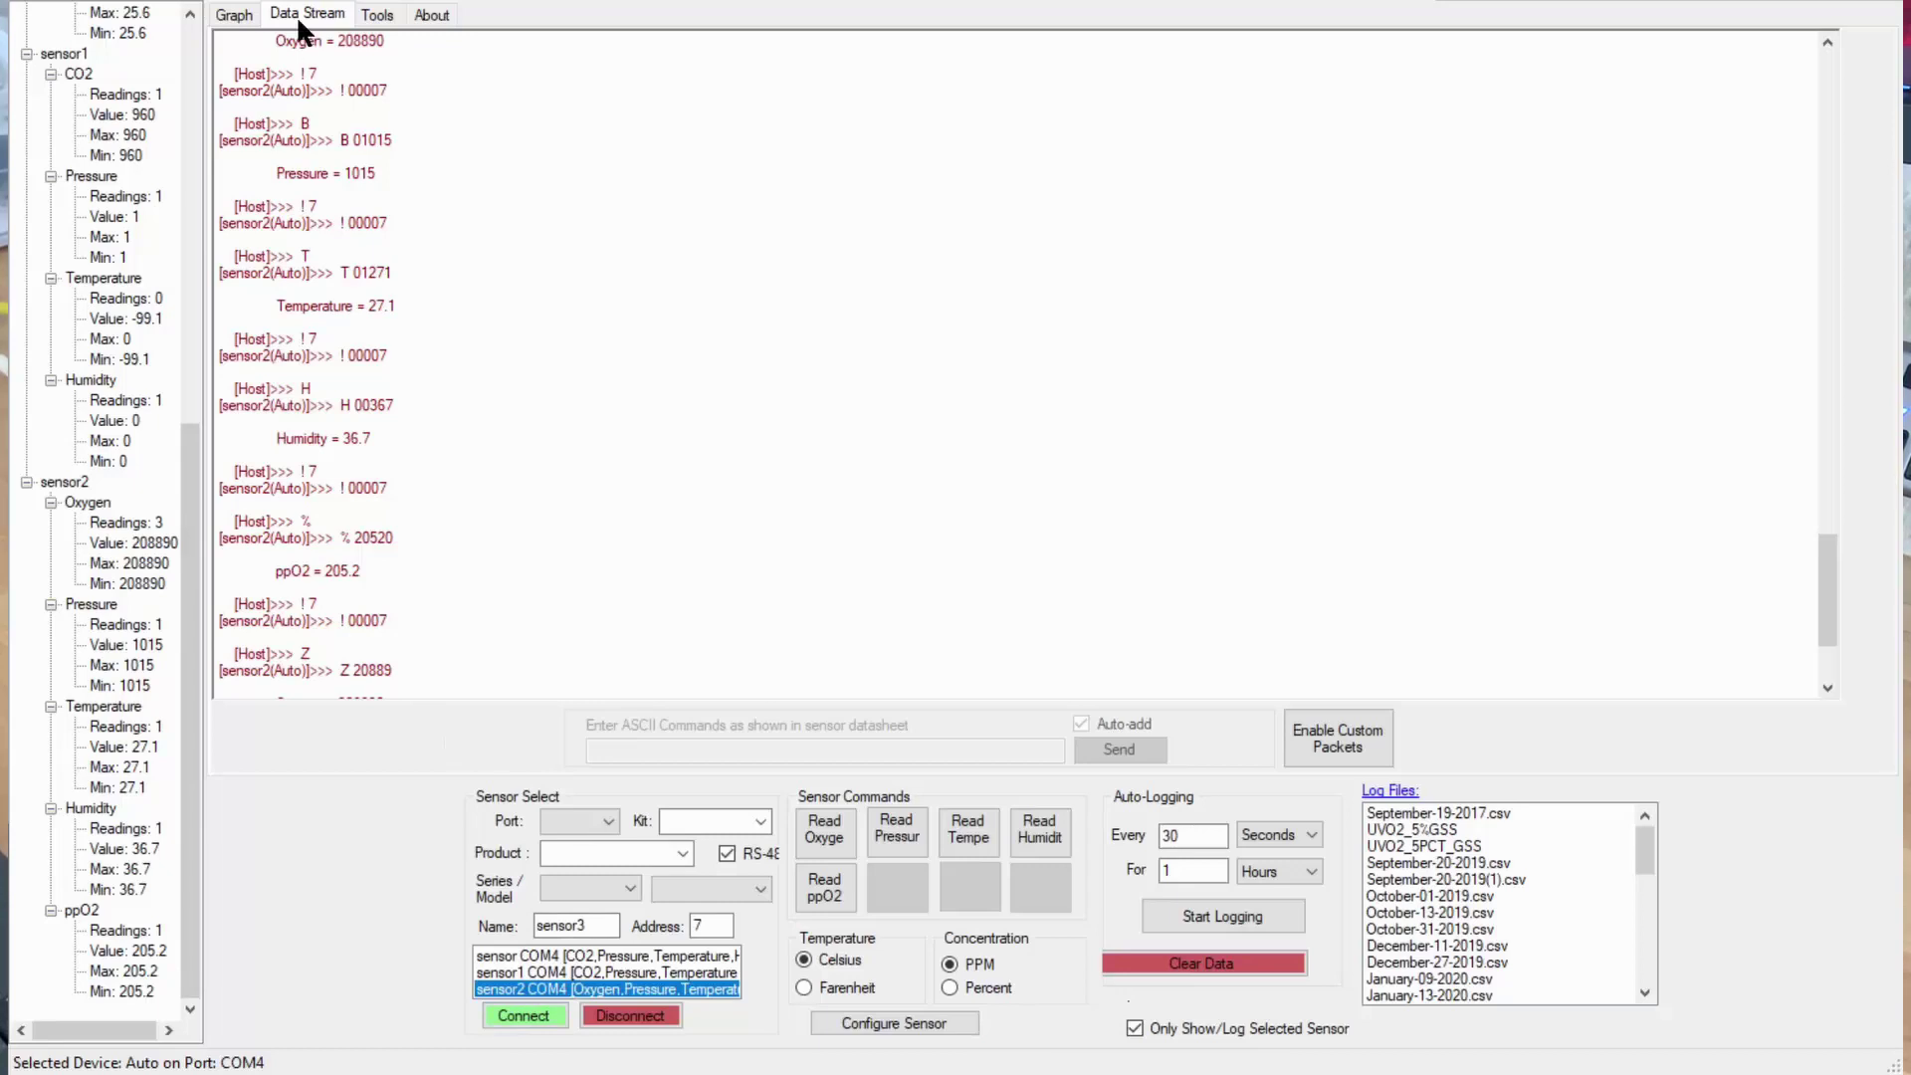
{"action": "left_click", "coordinate": [235, 16]}
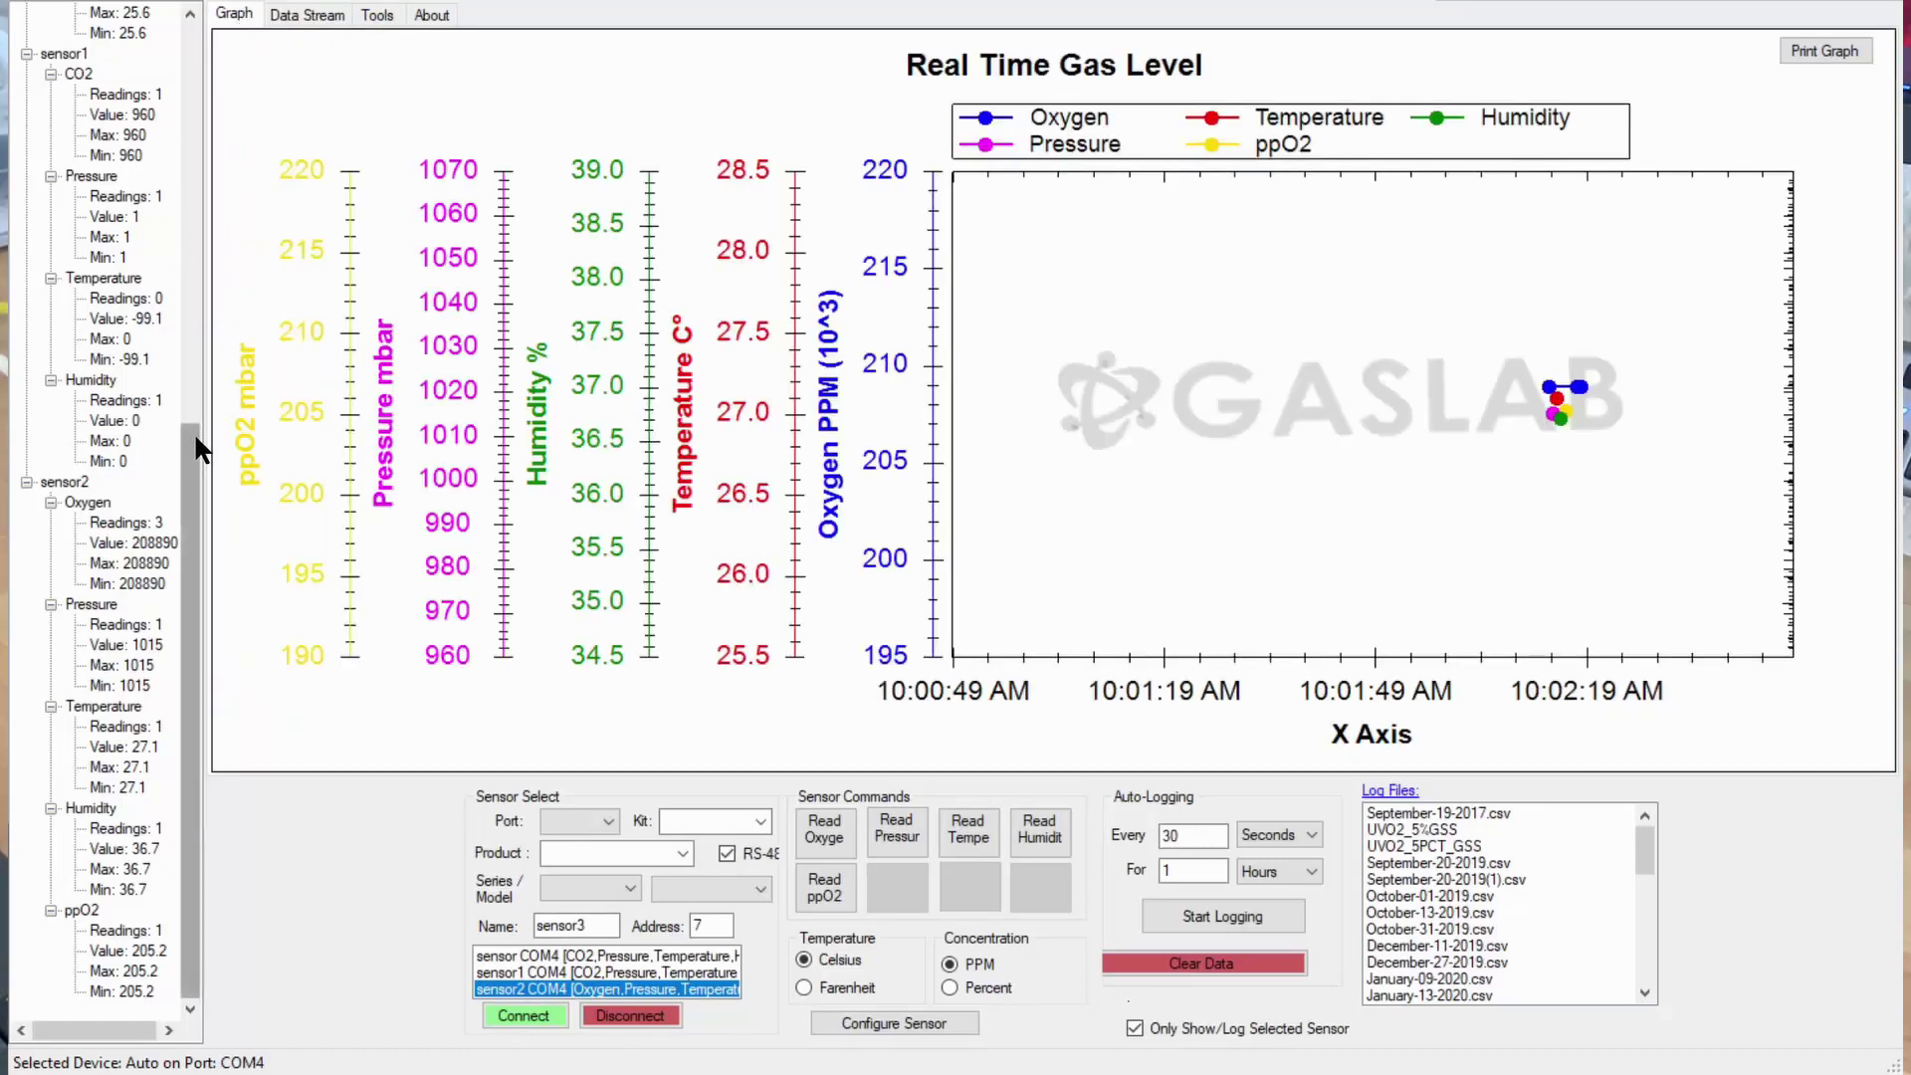
{"action": "left_click_drag", "start_coordinate": [193, 432], "coordinate": [199, 32]}
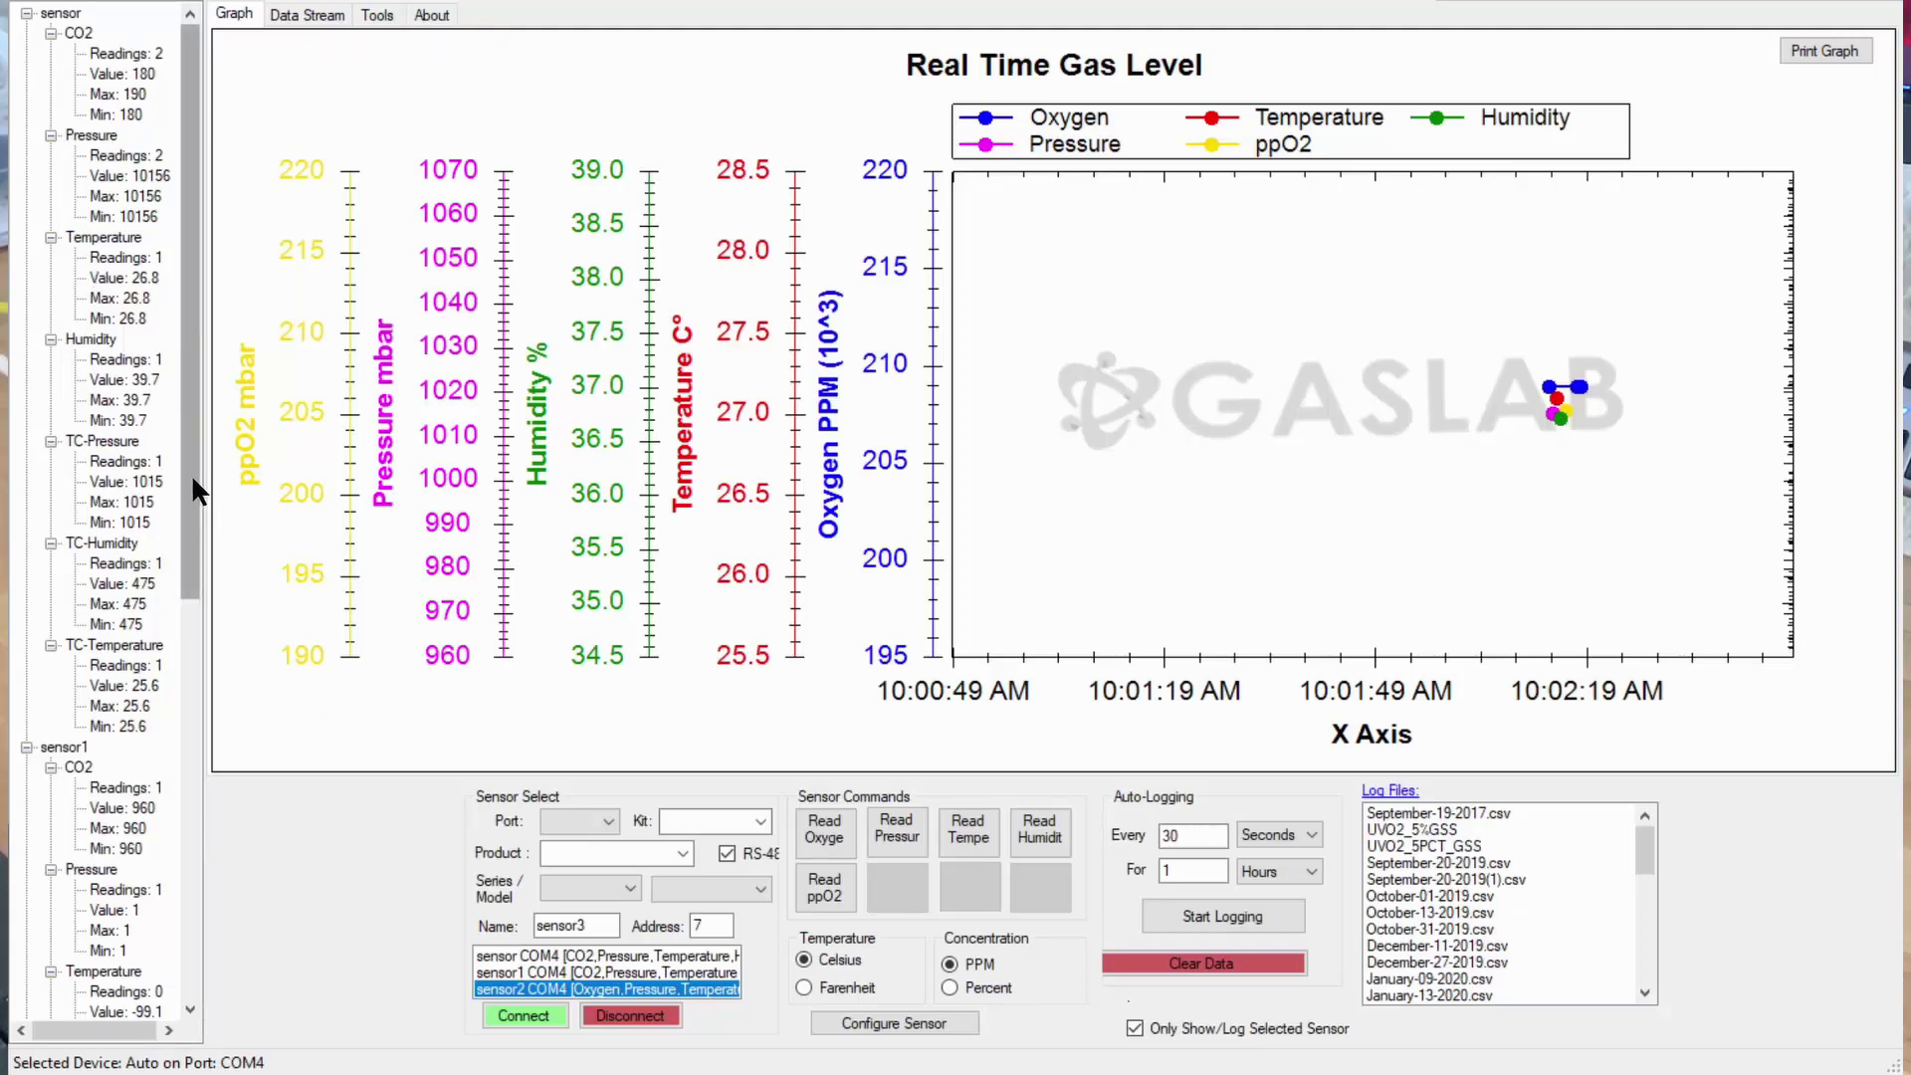
{"action": "left_click_drag", "start_coordinate": [191, 474], "coordinate": [206, 722]}
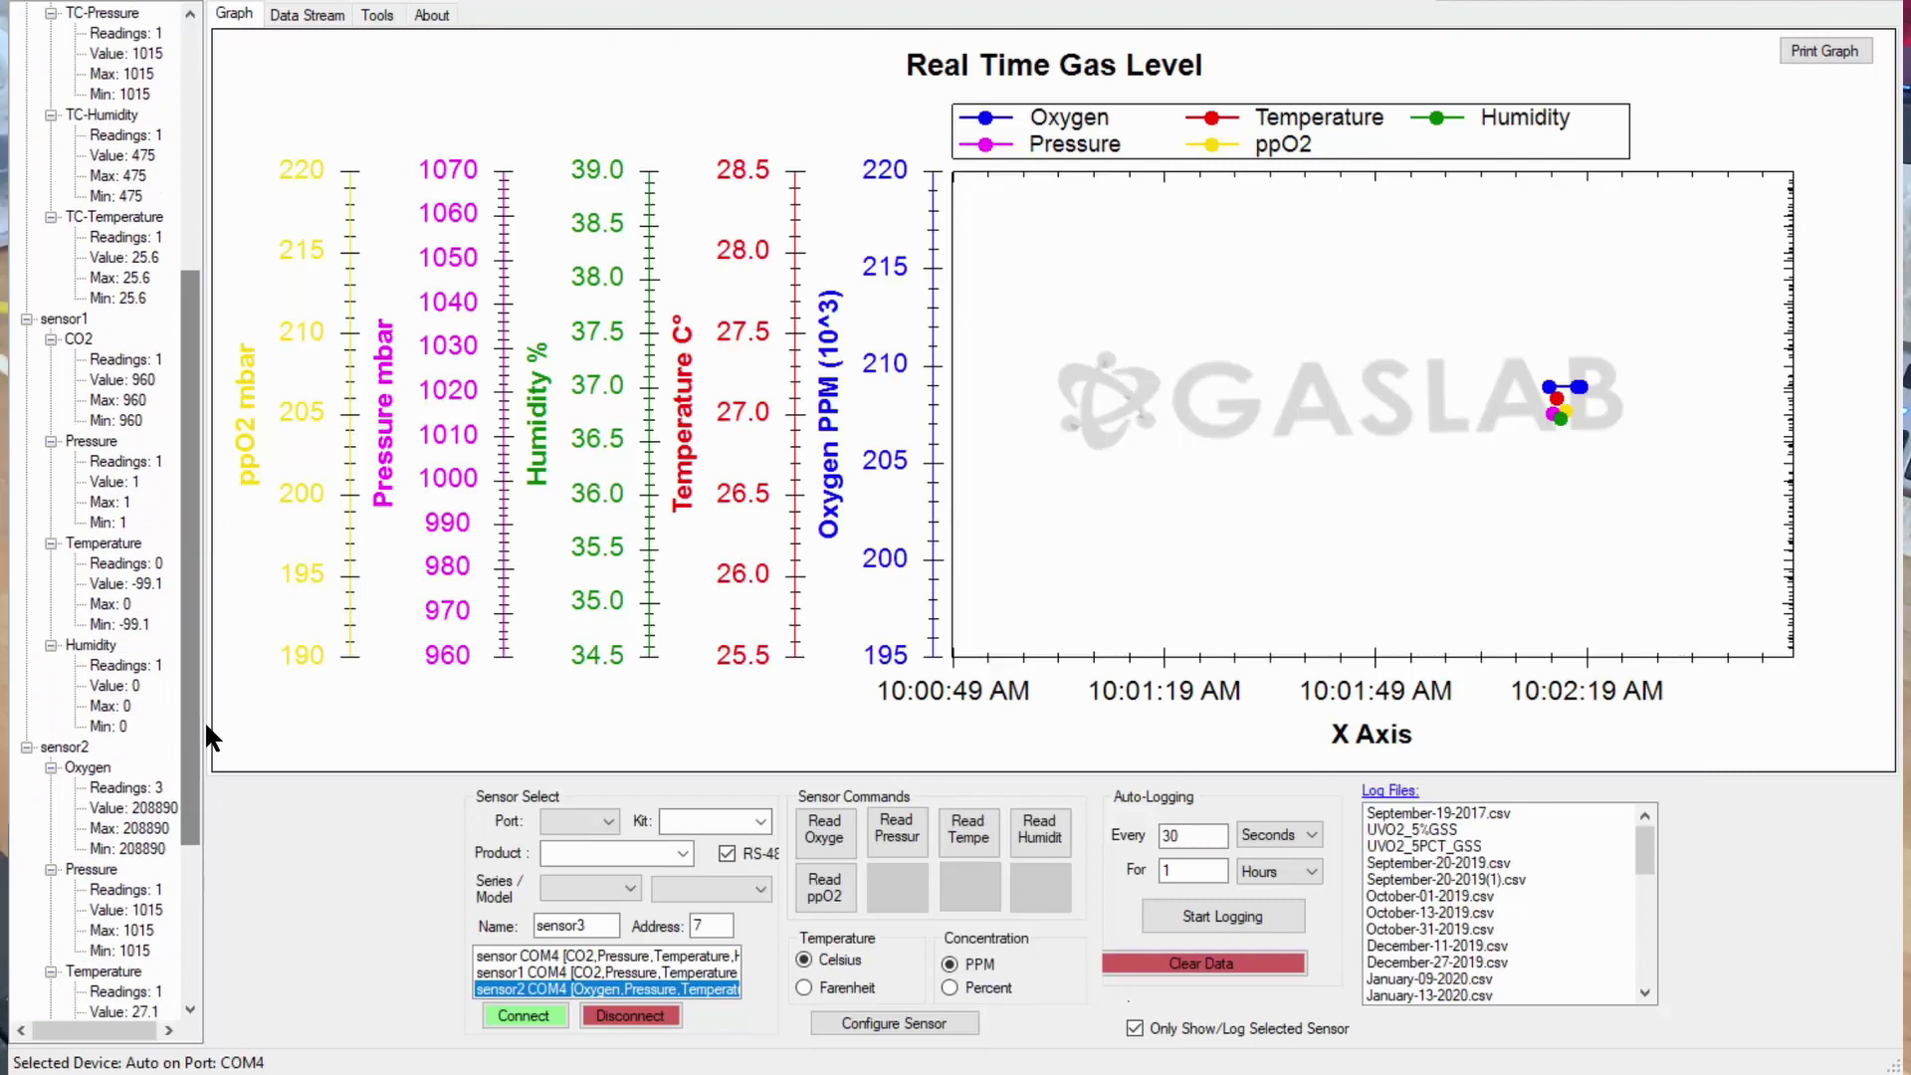